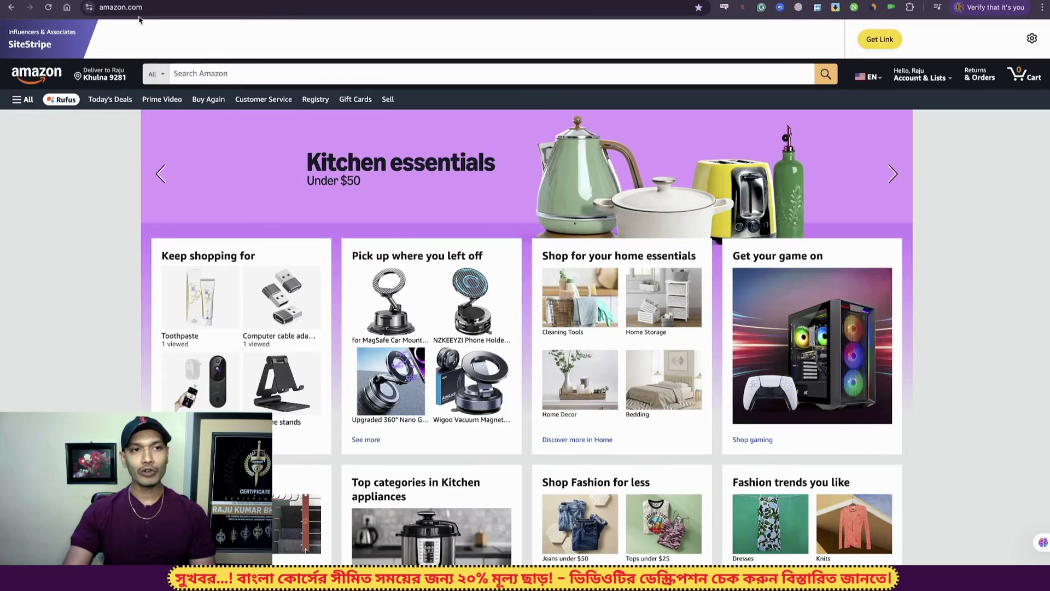
Step: Look through the product sections on the Amazon home page
{"action": "scroll", "coordinate": [96, 235], "scroll_direction": "down", "scroll_amount": 8}
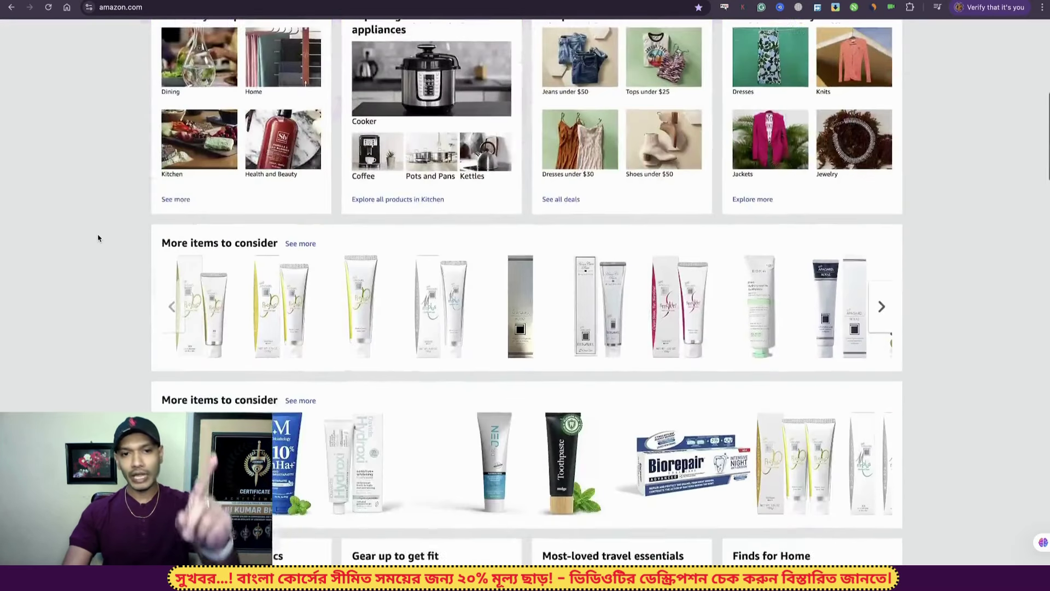
{"action": "scroll", "coordinate": [98, 238], "scroll_direction": "down", "scroll_amount": 14}
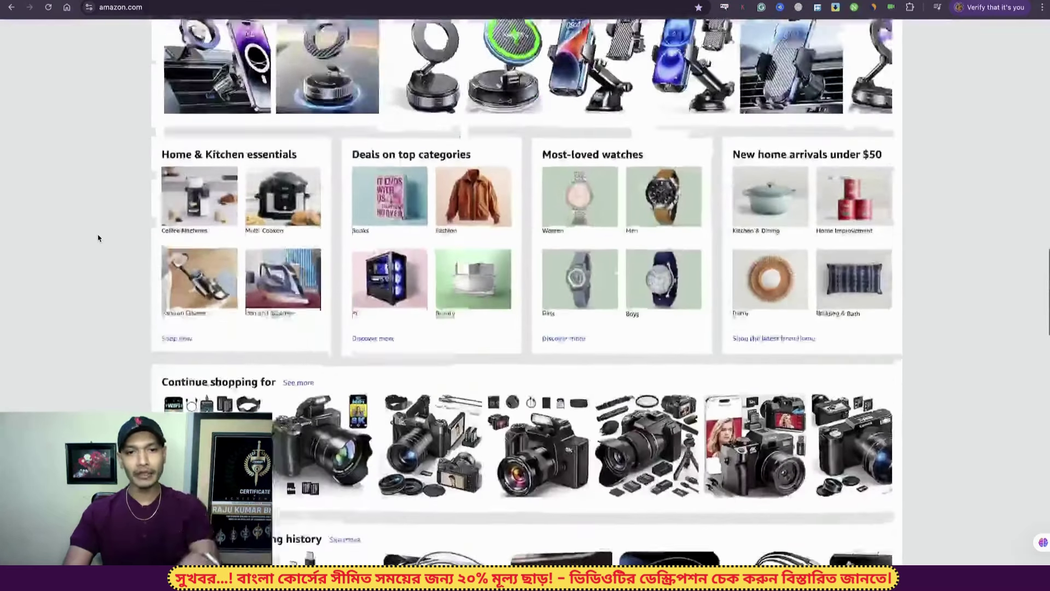
{"action": "scroll", "coordinate": [98, 238], "scroll_direction": "down", "scroll_amount": 20}
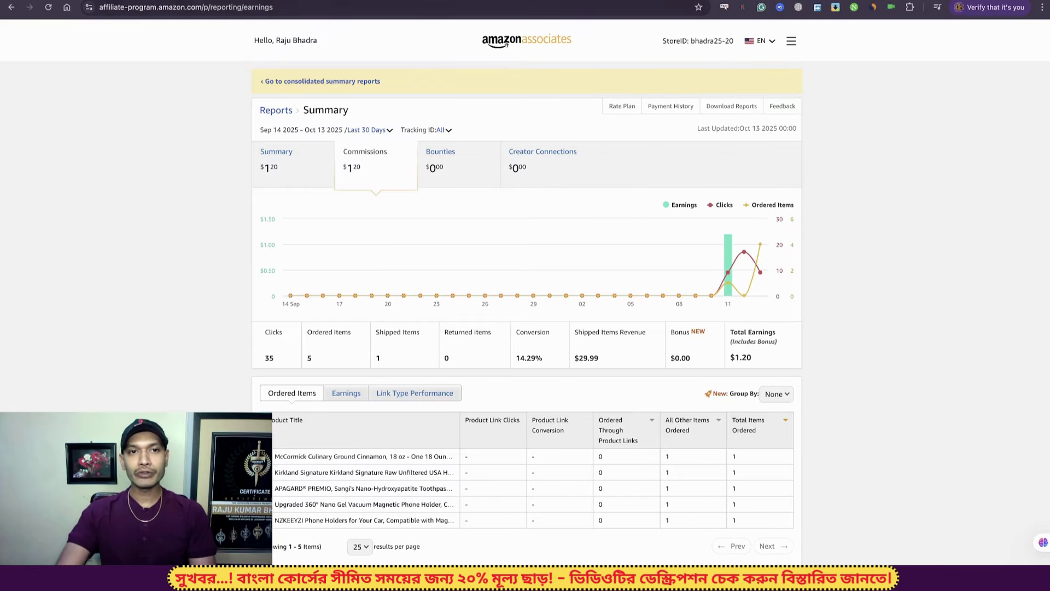
Step: Switch to the YouTube video about the Amazon affiliate marketing results and look over its page
{"action": "key", "text": "ctrl+Tab"}
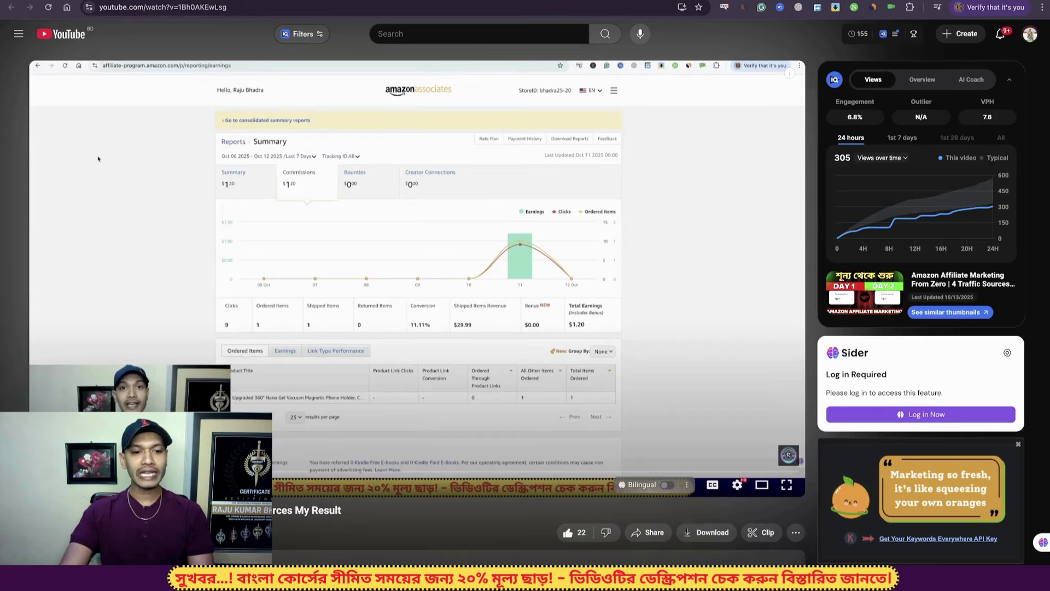
{"action": "scroll", "coordinate": [98, 159], "scroll_direction": "down", "scroll_amount": 6}
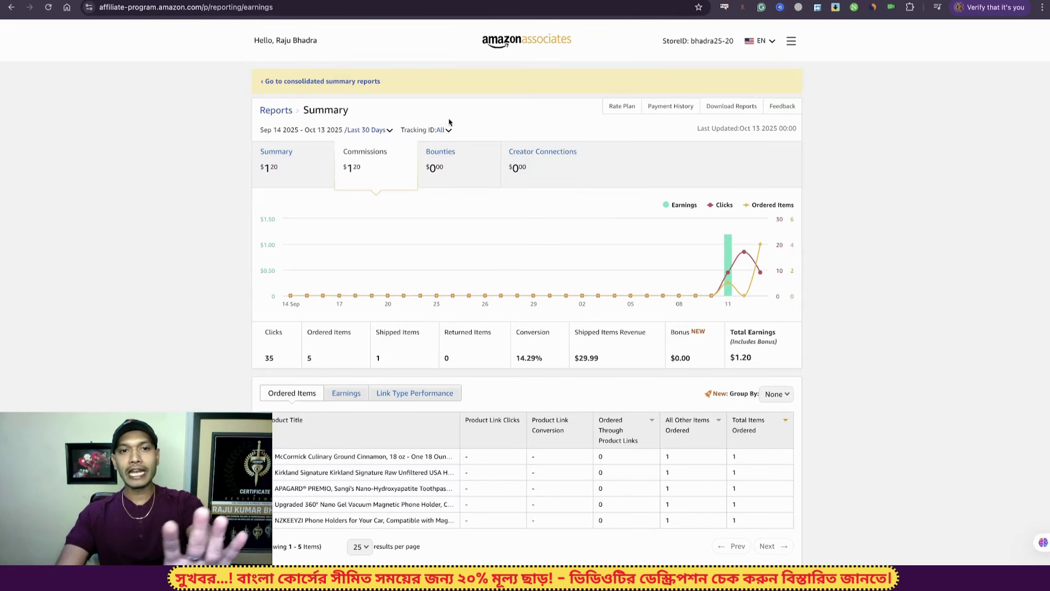
Step: Examine the Associates earnings report: daily earnings, clicks and ordered items from Oct 10 to 13, plus shipped items, revenue and total earnings
{"action": "mouse_move", "coordinate": [750, 294]}
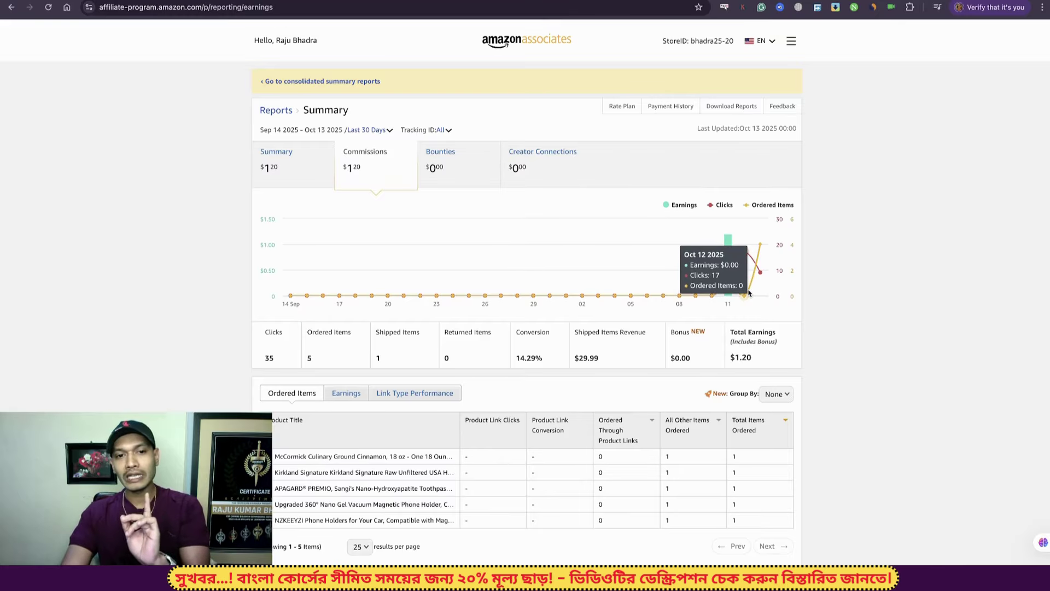
{"action": "mouse_move", "coordinate": [268, 358]}
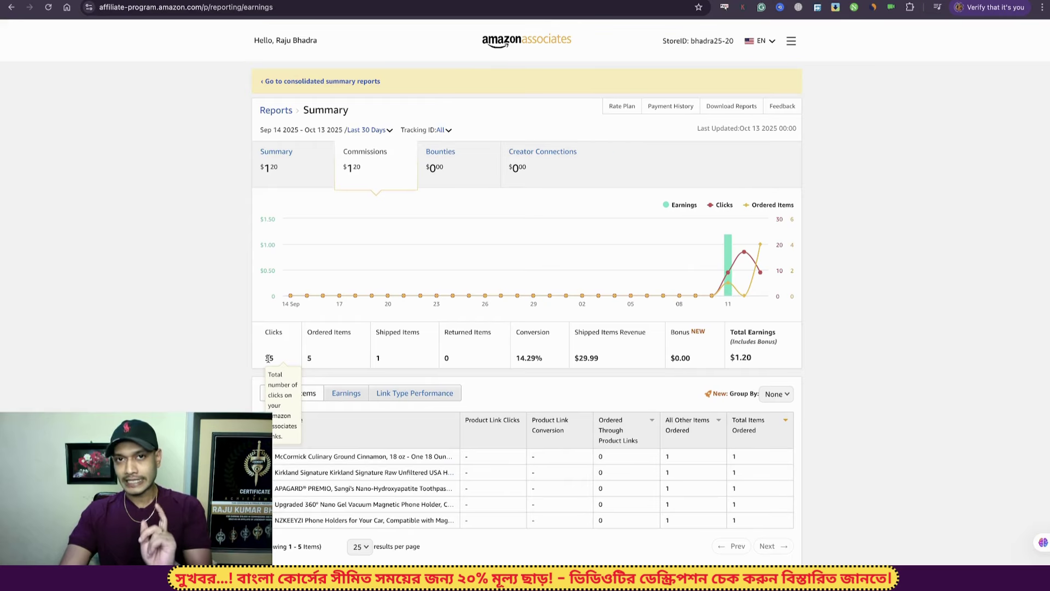
{"action": "mouse_move", "coordinate": [403, 361]}
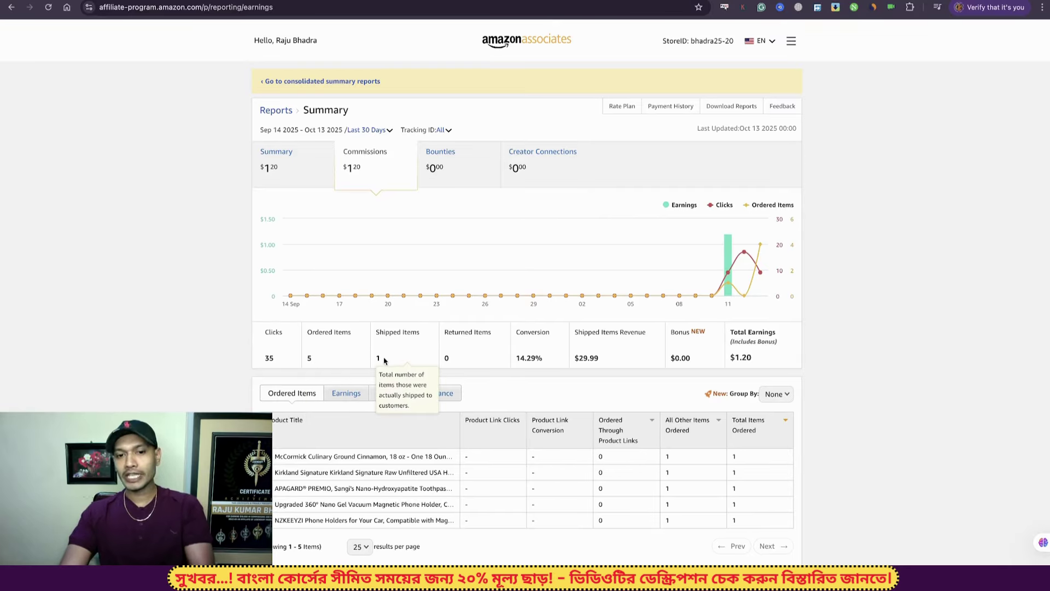
{"action": "mouse_move", "coordinate": [740, 365]}
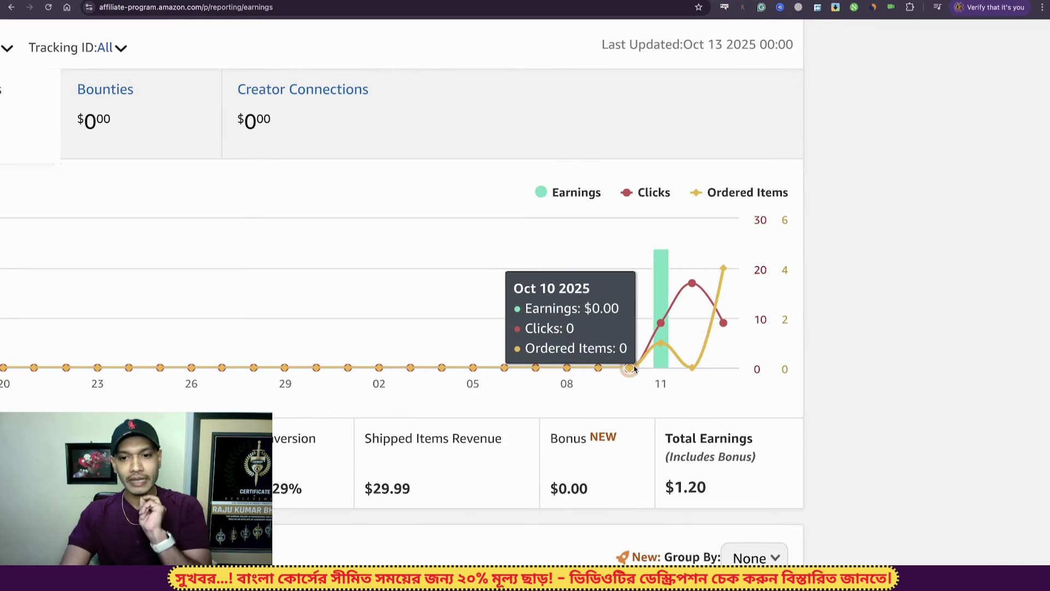
{"action": "mouse_move", "coordinate": [662, 369]}
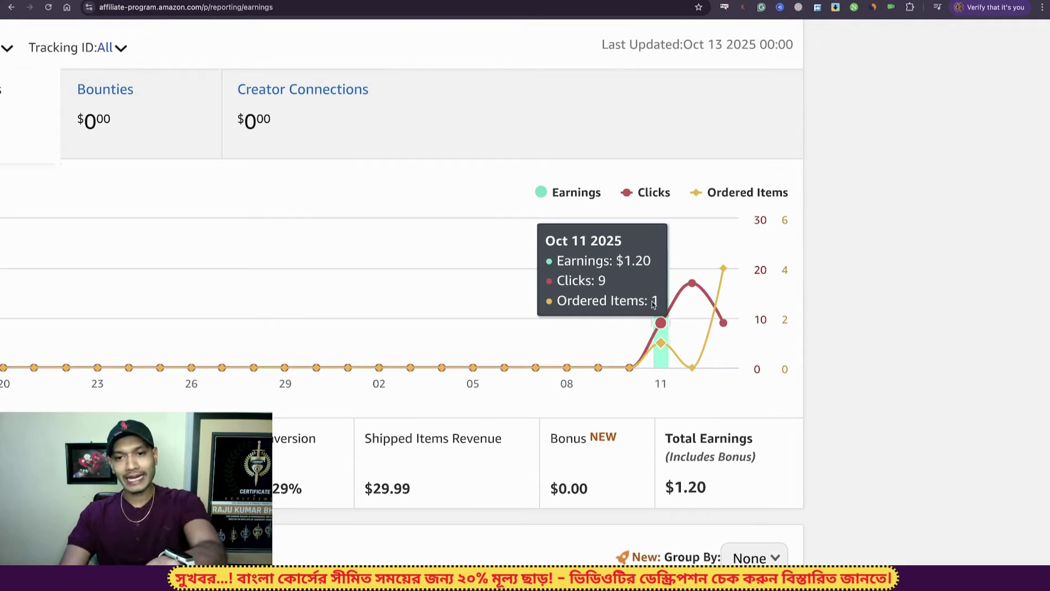
{"action": "mouse_move", "coordinate": [682, 317]}
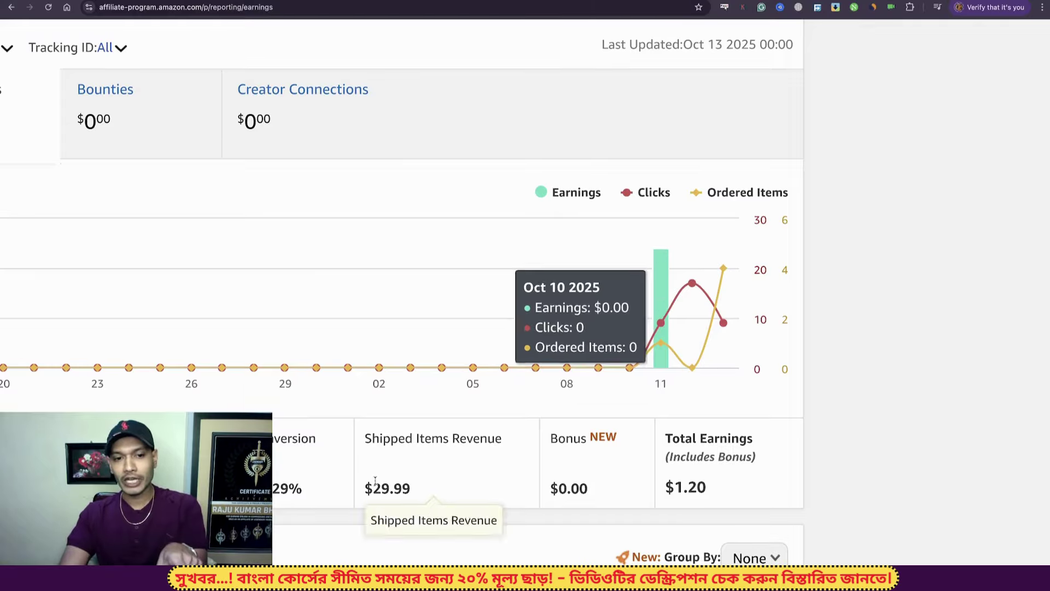
{"action": "mouse_move", "coordinate": [677, 494]}
{"action": "mouse_move", "coordinate": [722, 343]}
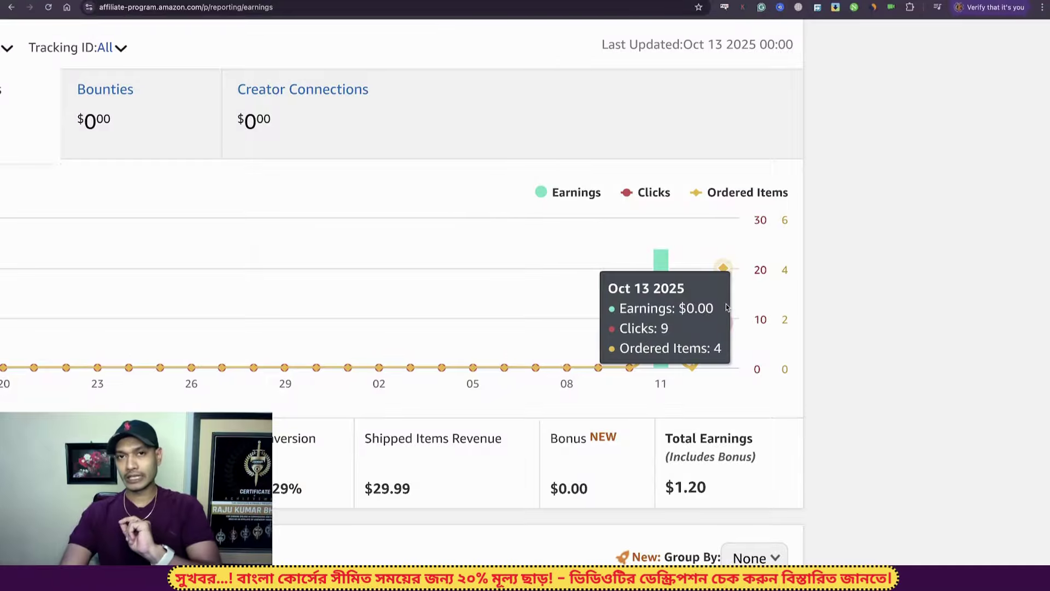
{"action": "scroll", "coordinate": [585, 254], "scroll_direction": "down", "scroll_amount": 5}
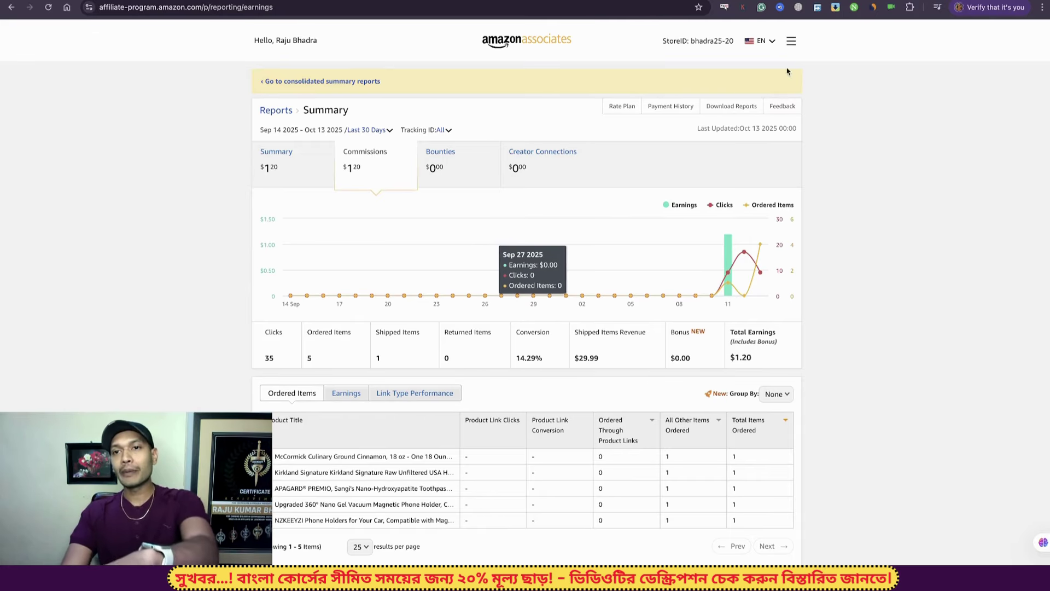
Step: Go to the Associates account settings and open the United States tax information
{"action": "left_click", "coordinate": [791, 41]}
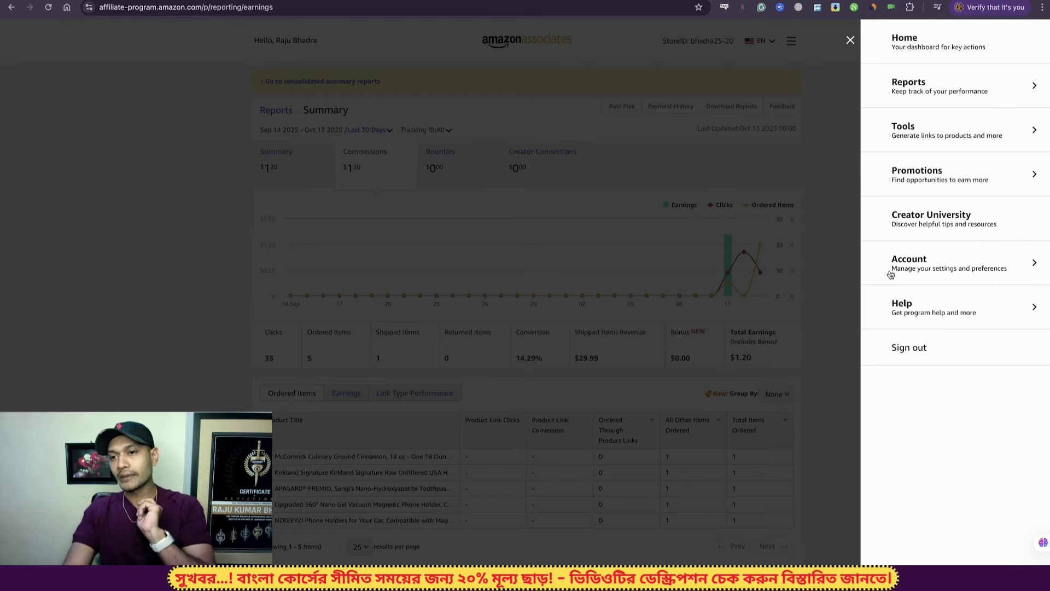
{"action": "left_click", "coordinate": [937, 272]}
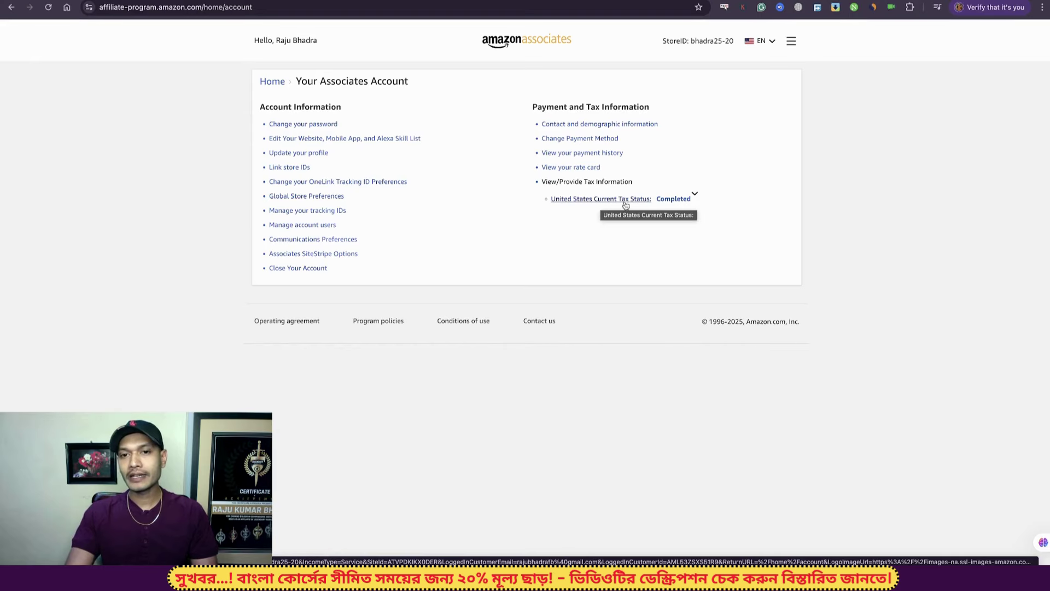
{"action": "mouse_move", "coordinate": [697, 202]}
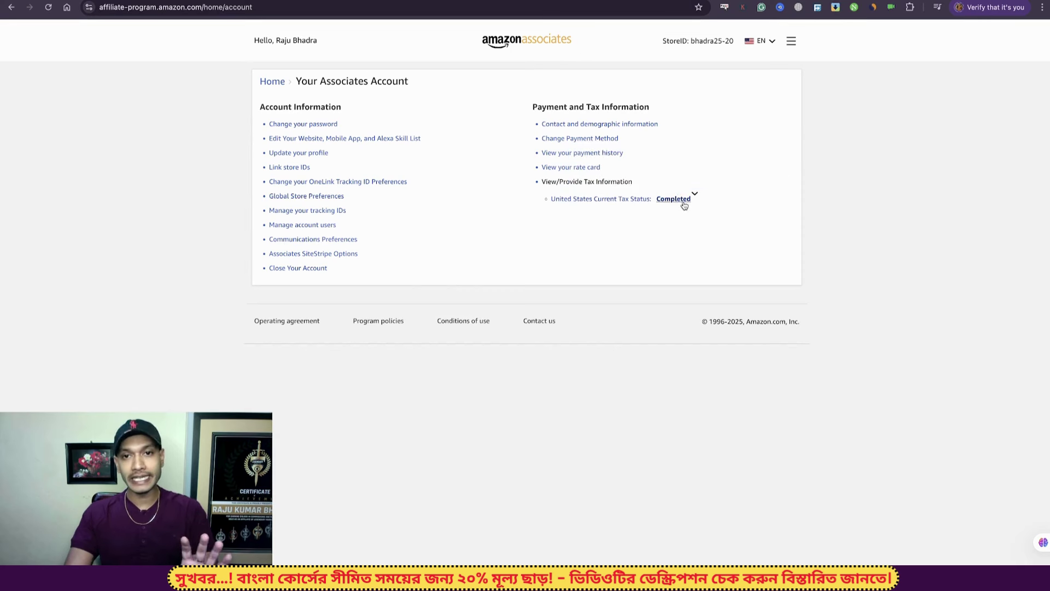
{"action": "triple_click", "coordinate": [629, 199]}
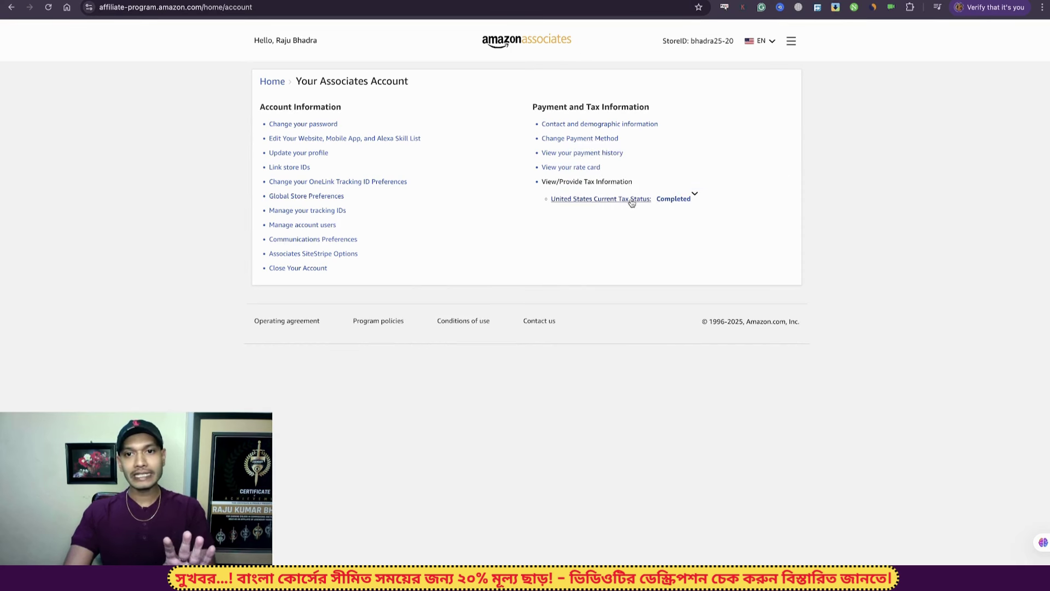
{"action": "right_click", "coordinate": [600, 203]}
{"action": "left_click", "coordinate": [600, 204]}
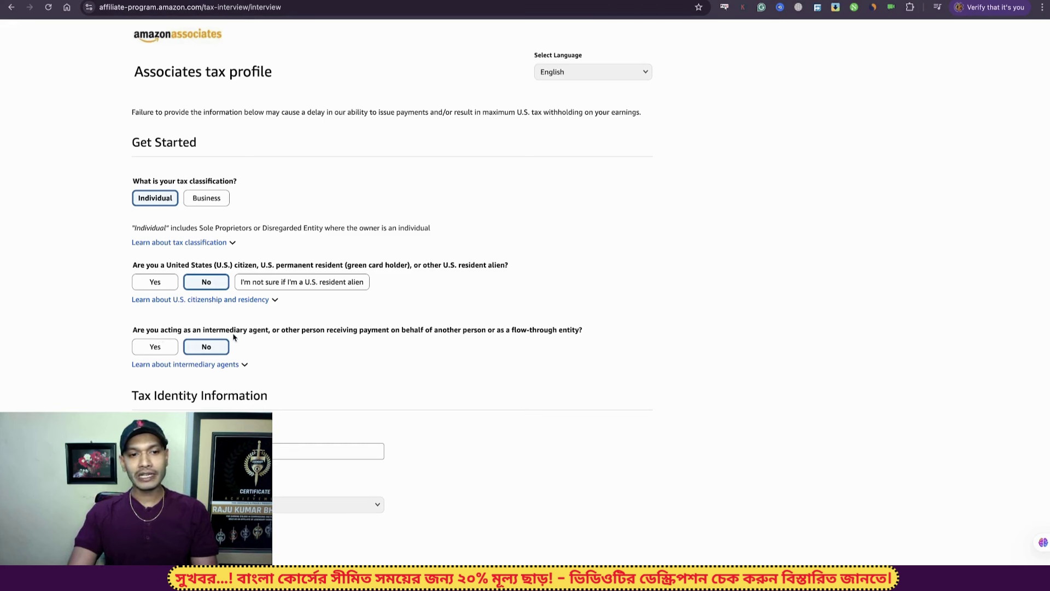
Step: Review the tax profile's classification questions, answering No for intermediary agent, and its identity, address and Bangladeshi TIN type fields
{"action": "left_click", "coordinate": [202, 350]}
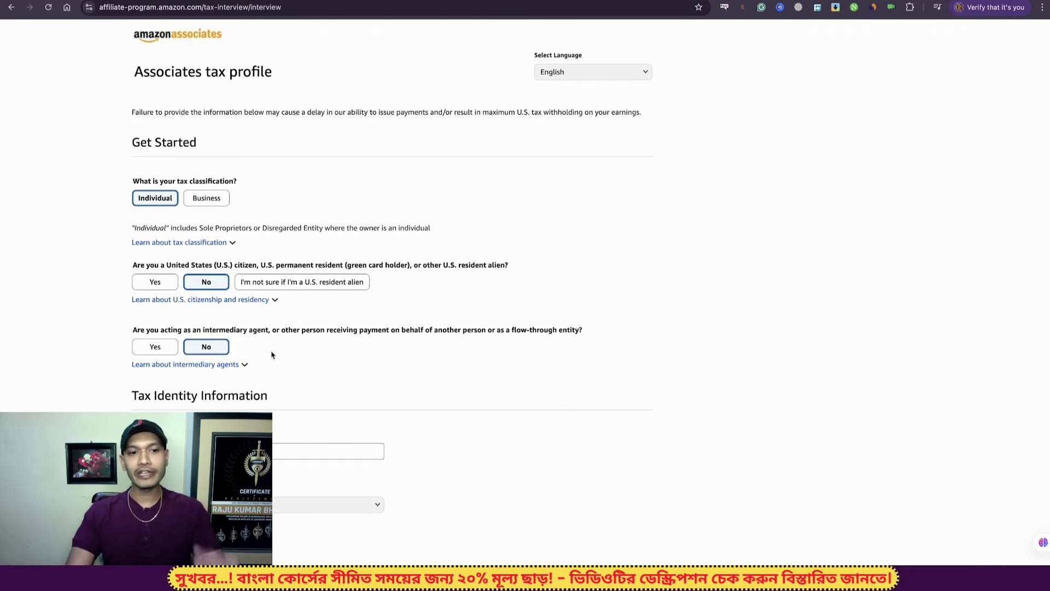
{"action": "scroll", "coordinate": [271, 355], "scroll_direction": "down", "scroll_amount": 5}
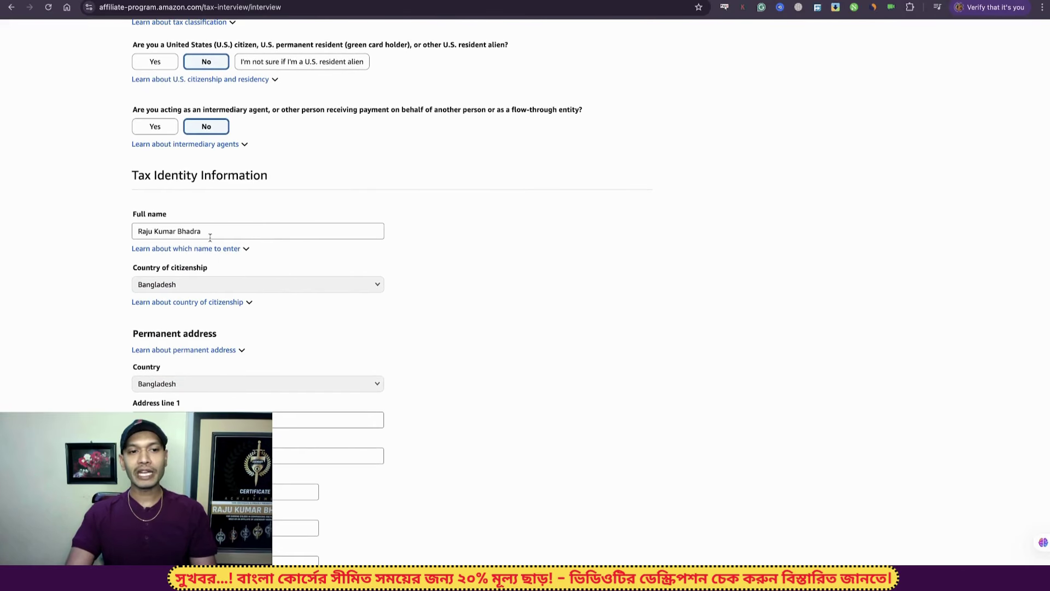
{"action": "scroll", "coordinate": [234, 272], "scroll_direction": "down", "scroll_amount": 3}
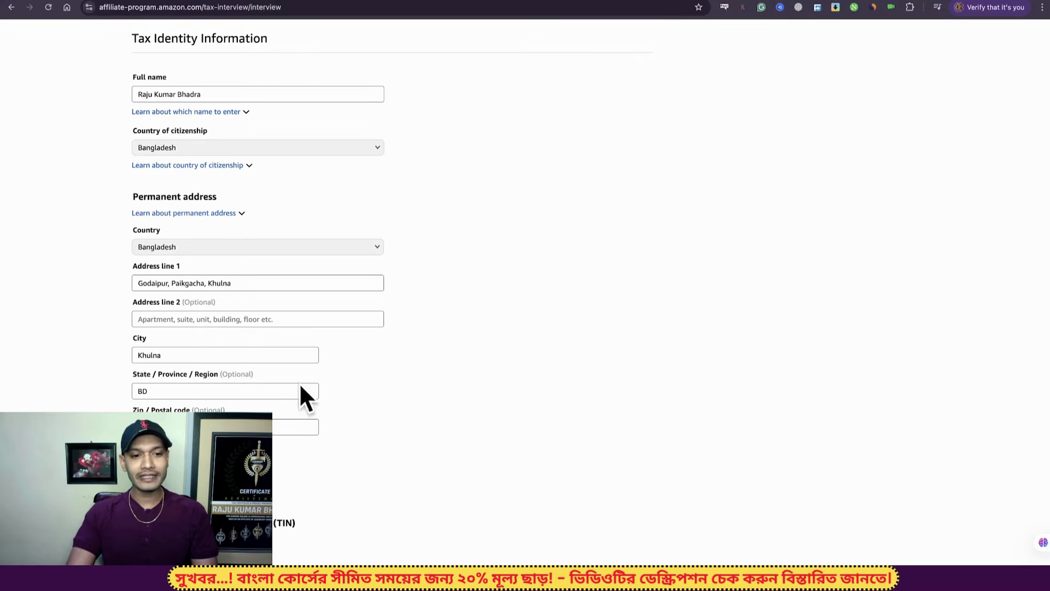
{"action": "scroll", "coordinate": [303, 383], "scroll_direction": "down", "scroll_amount": 2}
{"action": "scroll", "coordinate": [308, 383], "scroll_direction": "down", "scroll_amount": 1}
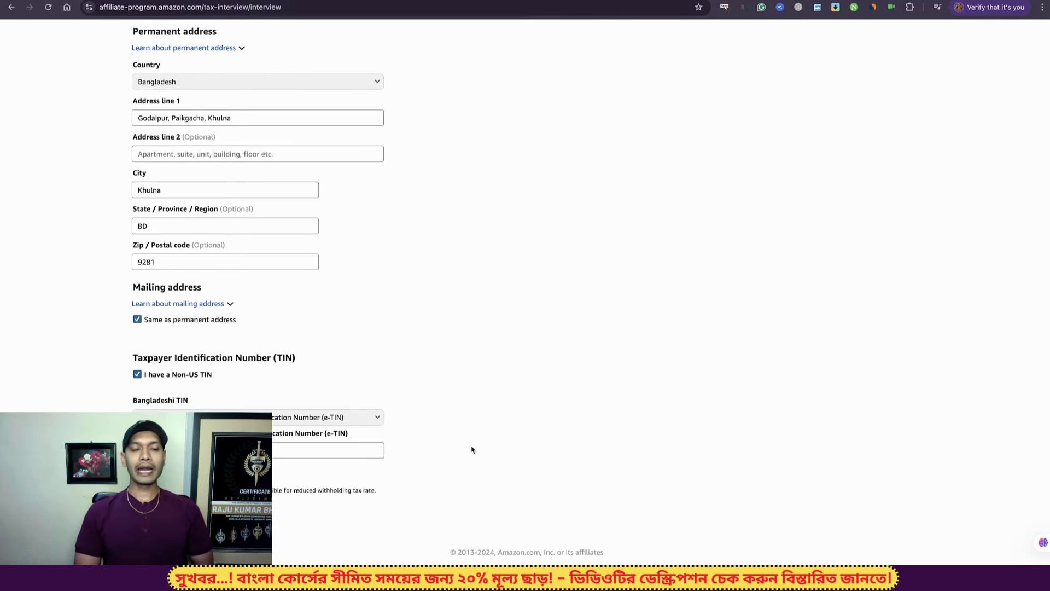
{"action": "left_click", "coordinate": [371, 419]}
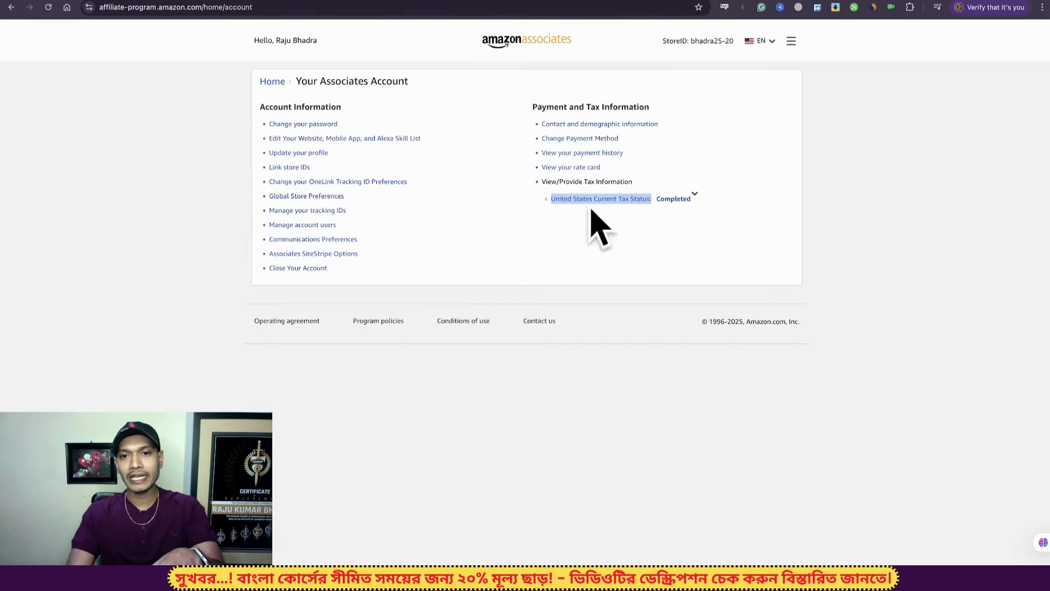
Step: Open the payment method settings from the Associates account page and examine the direct deposit bank details
{"action": "left_click", "coordinate": [569, 205]}
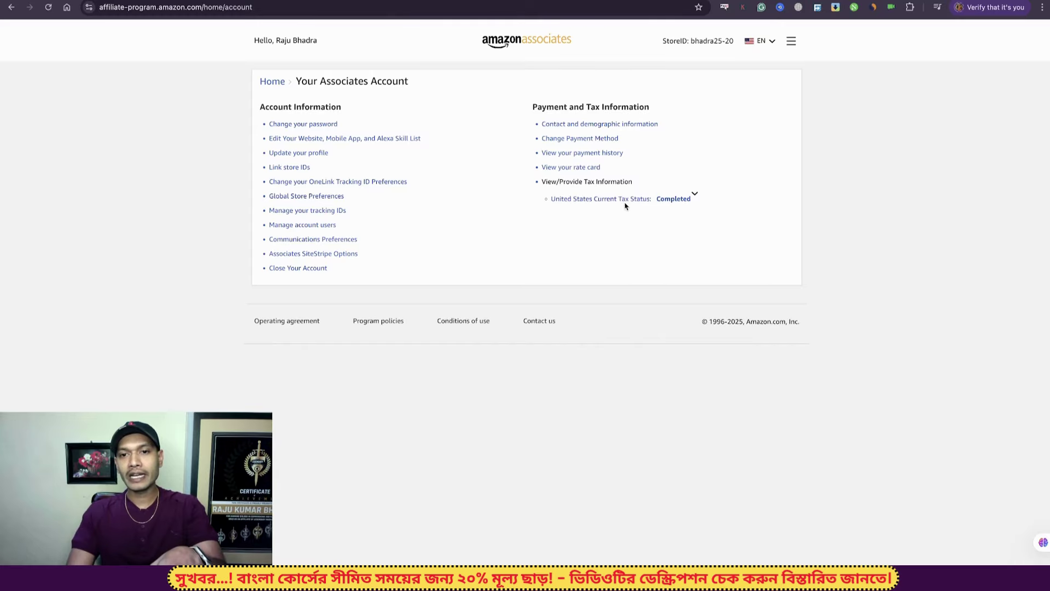
{"action": "mouse_move", "coordinate": [678, 203]}
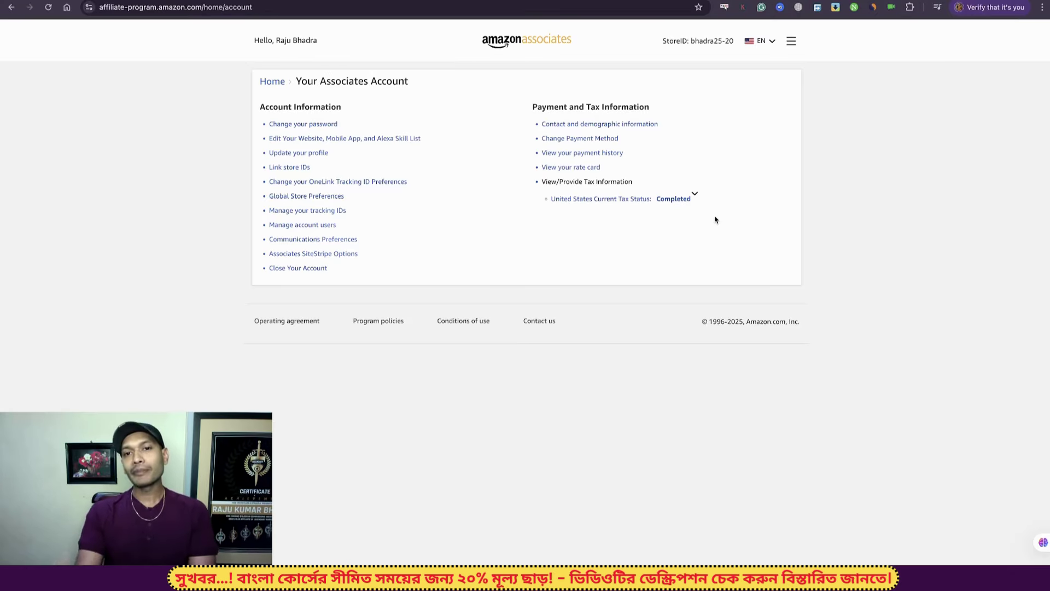
{"action": "left_click", "coordinate": [571, 143]}
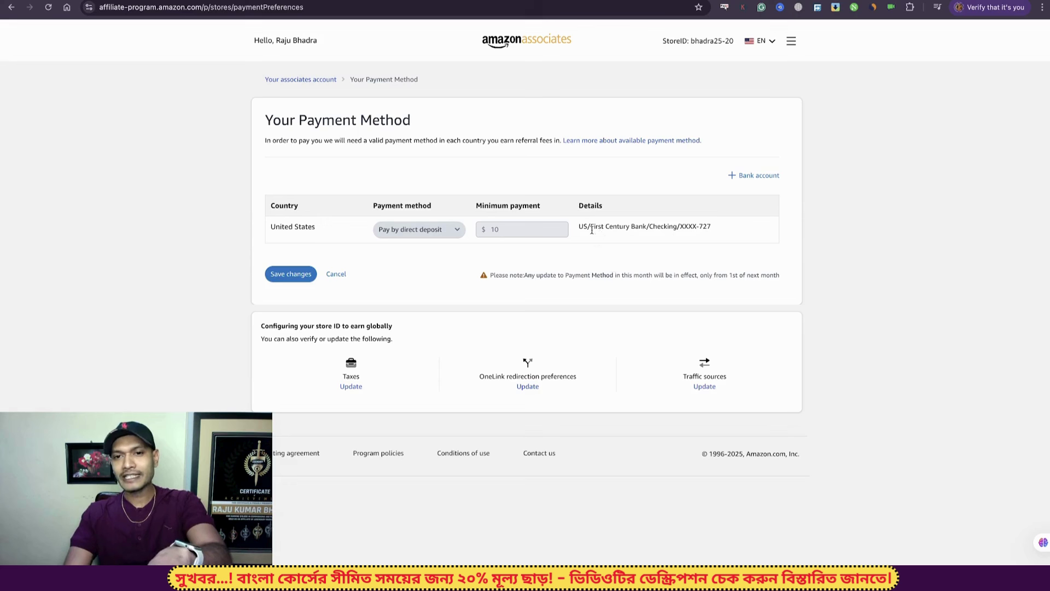
{"action": "left_click_drag", "start_coordinate": [591, 226], "coordinate": [674, 226]}
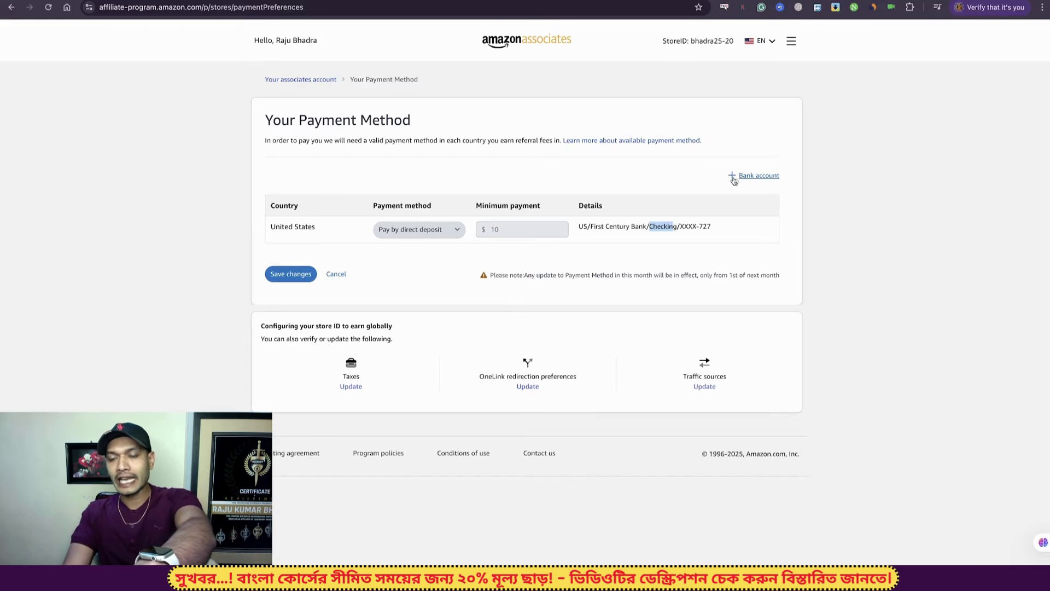
Step: Open the form for adding a new bank account, examine its account number fields and close it without saving
{"action": "left_click", "coordinate": [758, 177]}
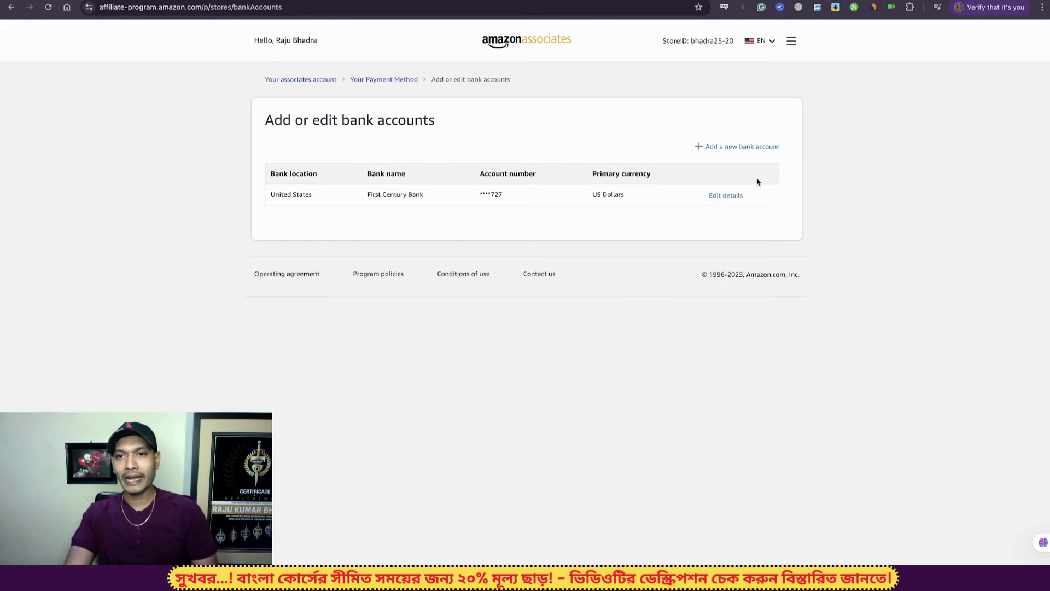
{"action": "left_click", "coordinate": [720, 153]}
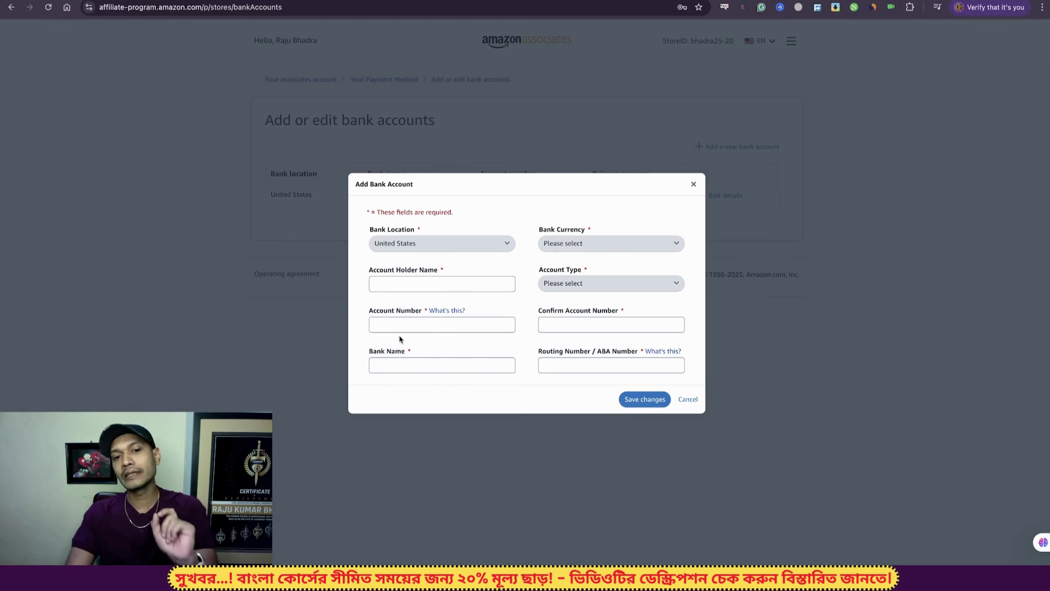
{"action": "left_click", "coordinate": [378, 322]}
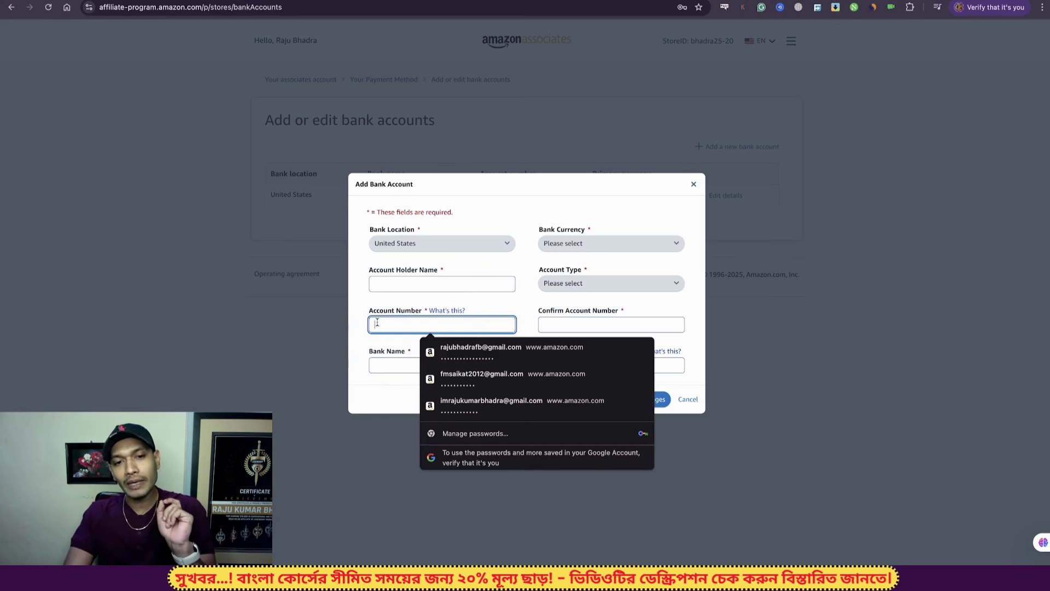
{"action": "left_click", "coordinate": [567, 322]}
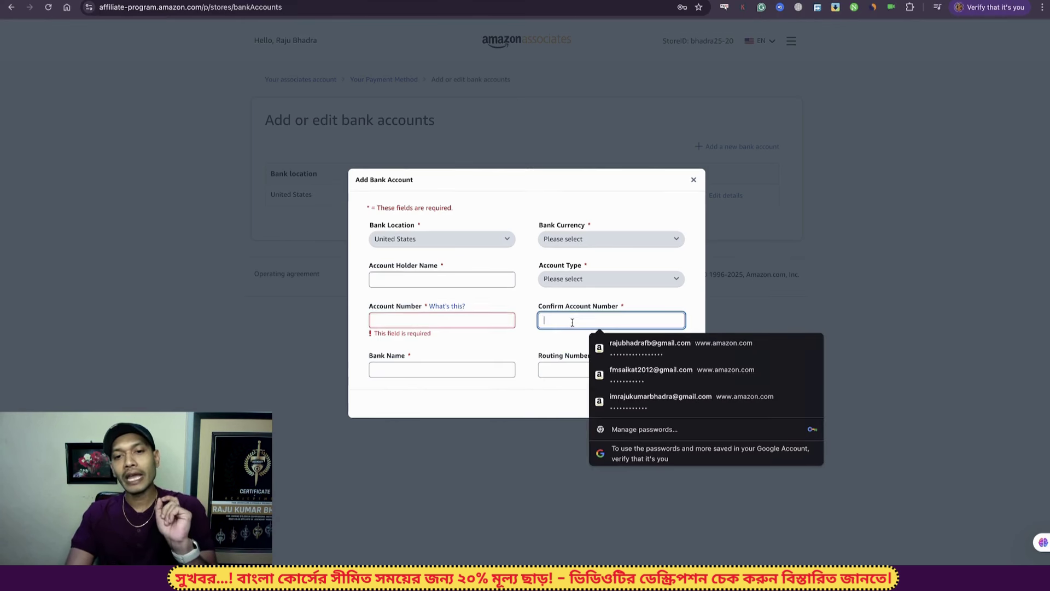
{"action": "left_click", "coordinate": [502, 350]}
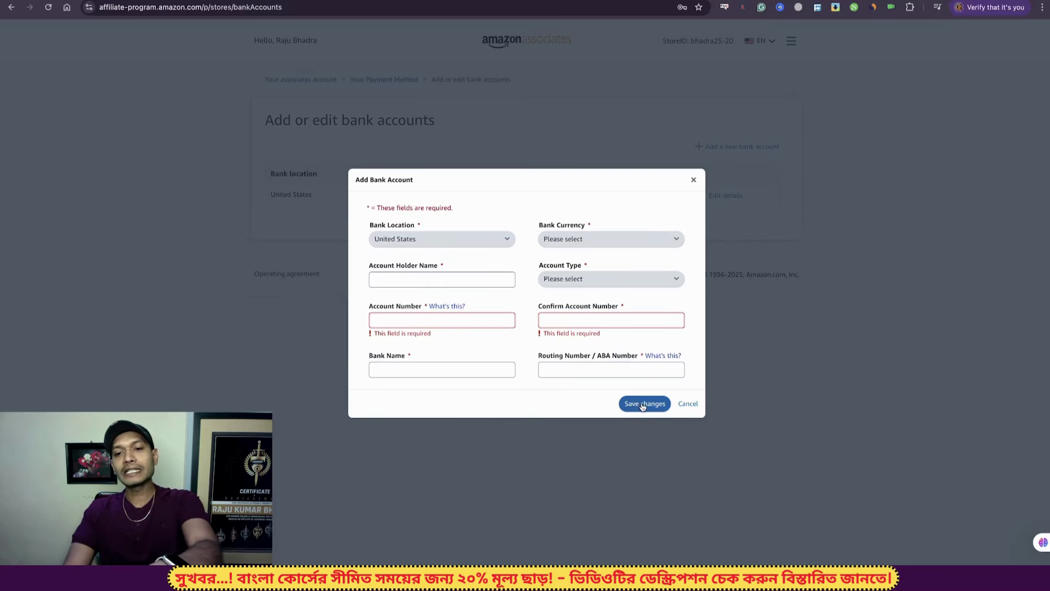
{"action": "left_click", "coordinate": [694, 180]}
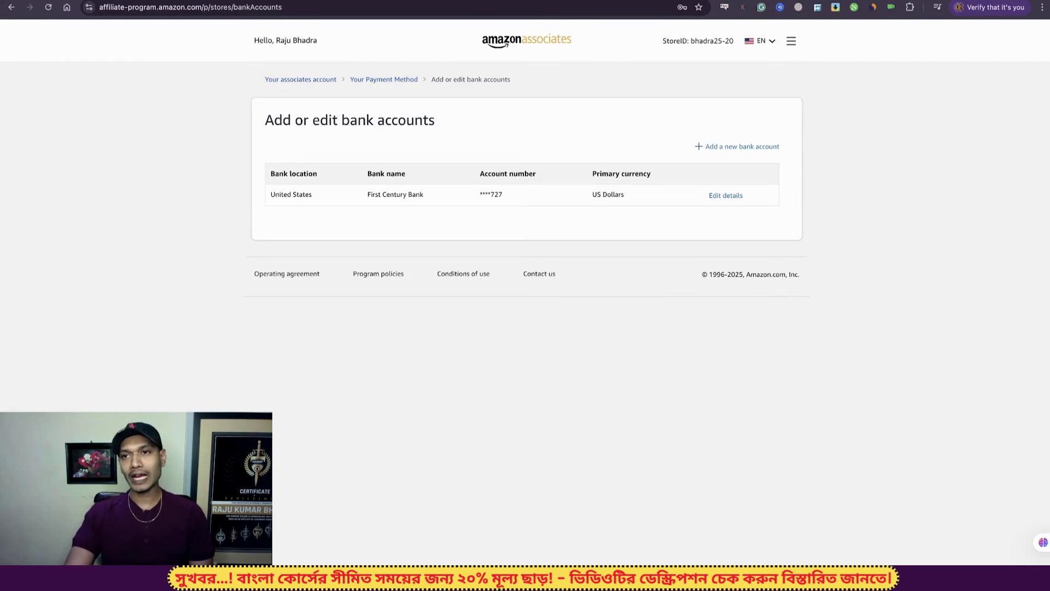
Step: Switch to the YouTube channel's videos page and look through the latest uploads
{"action": "left_click", "coordinate": [657, 1]}
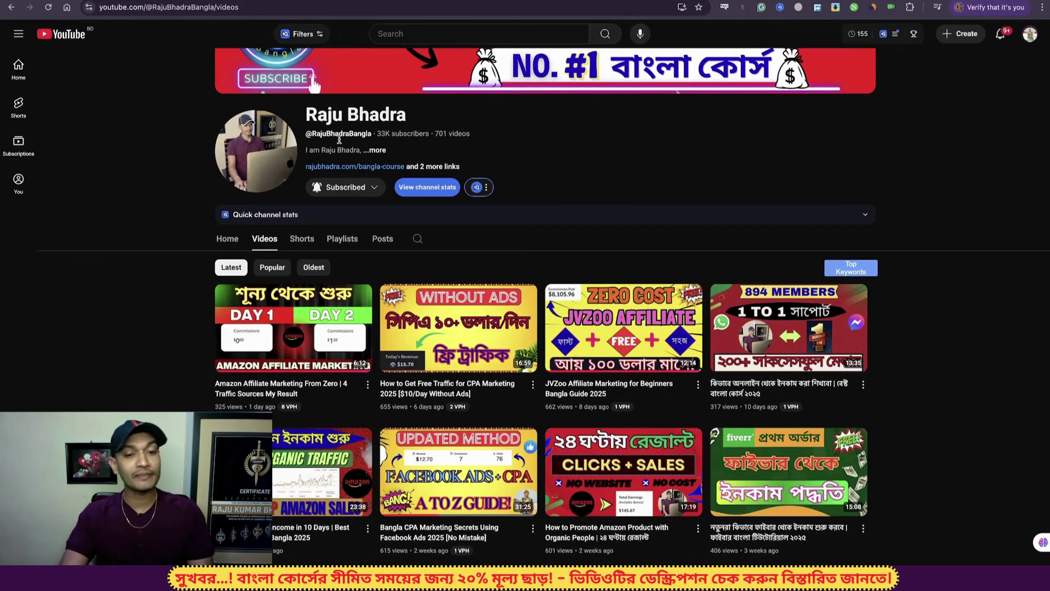
{"action": "scroll", "coordinate": [423, 355], "scroll_direction": "down", "scroll_amount": 2}
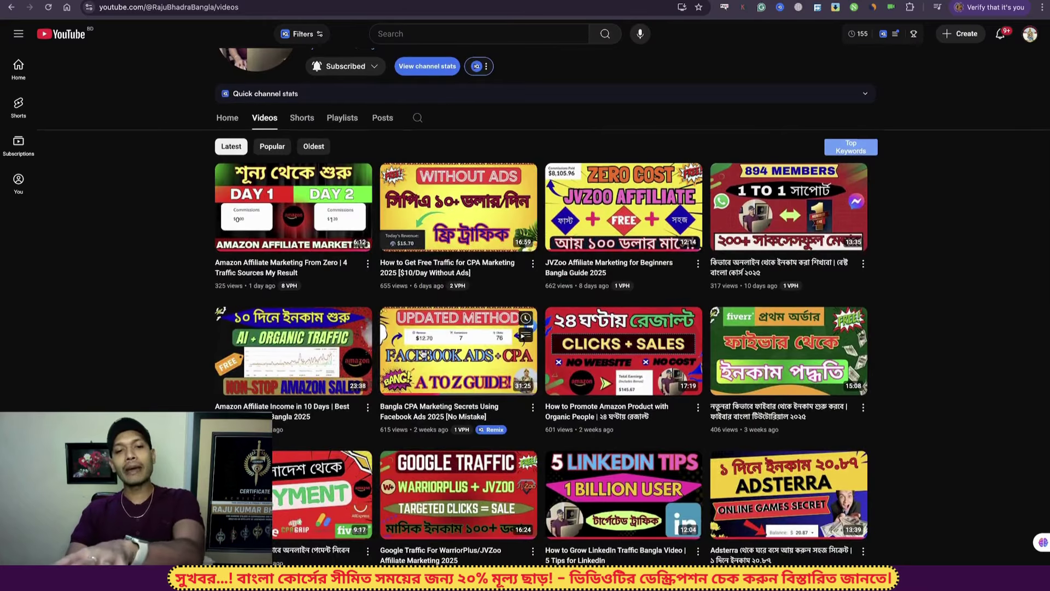
Step: Look through the channel's older video uploads, down to those published about two months ago
{"action": "scroll", "coordinate": [423, 355], "scroll_direction": "down", "scroll_amount": 7}
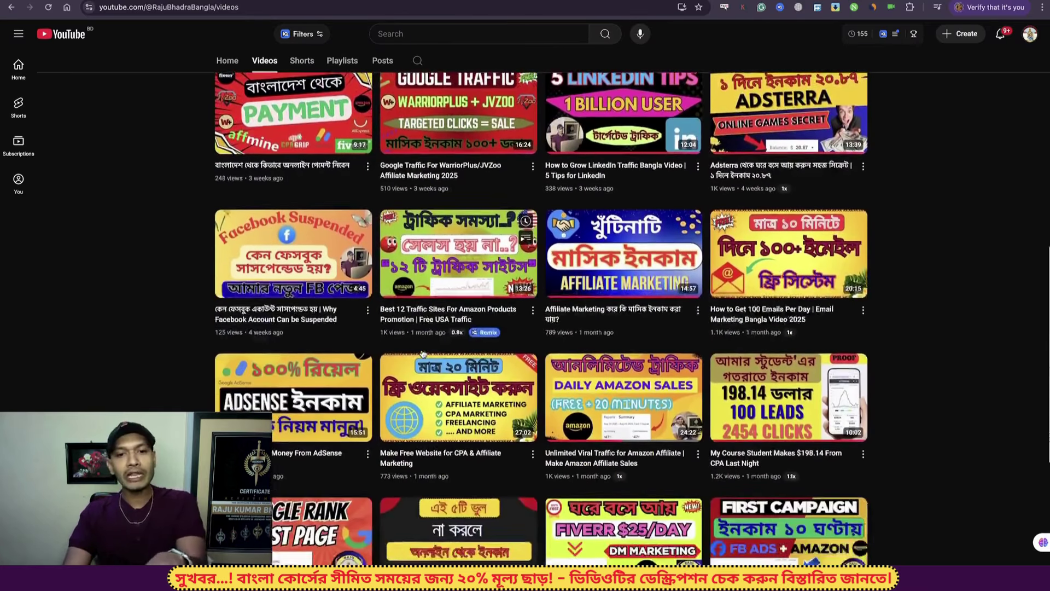
{"action": "scroll", "coordinate": [424, 355], "scroll_direction": "down", "scroll_amount": 2}
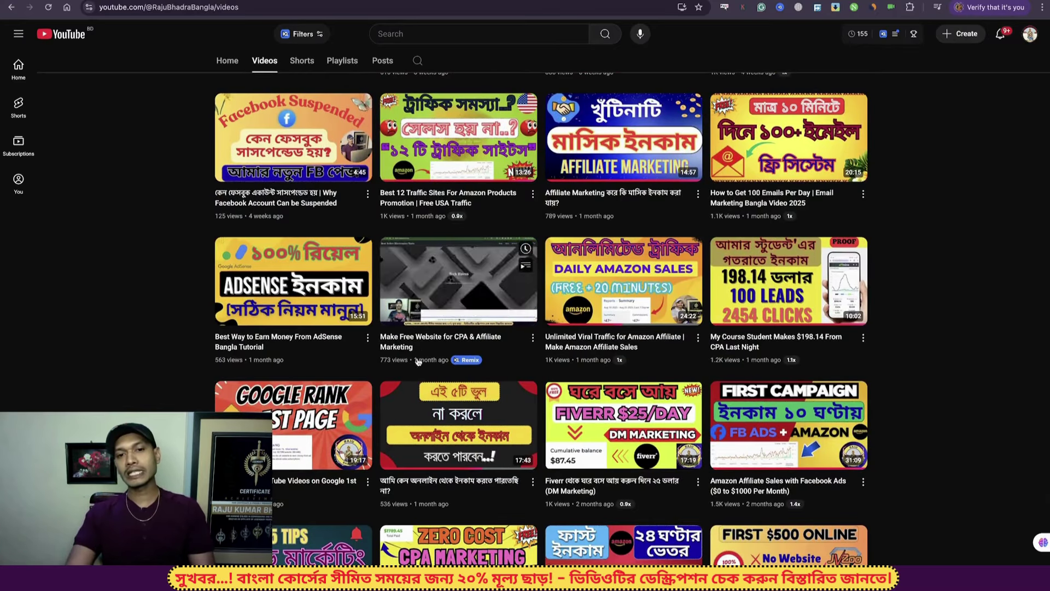
{"action": "scroll", "coordinate": [417, 360], "scroll_direction": "down", "scroll_amount": 3}
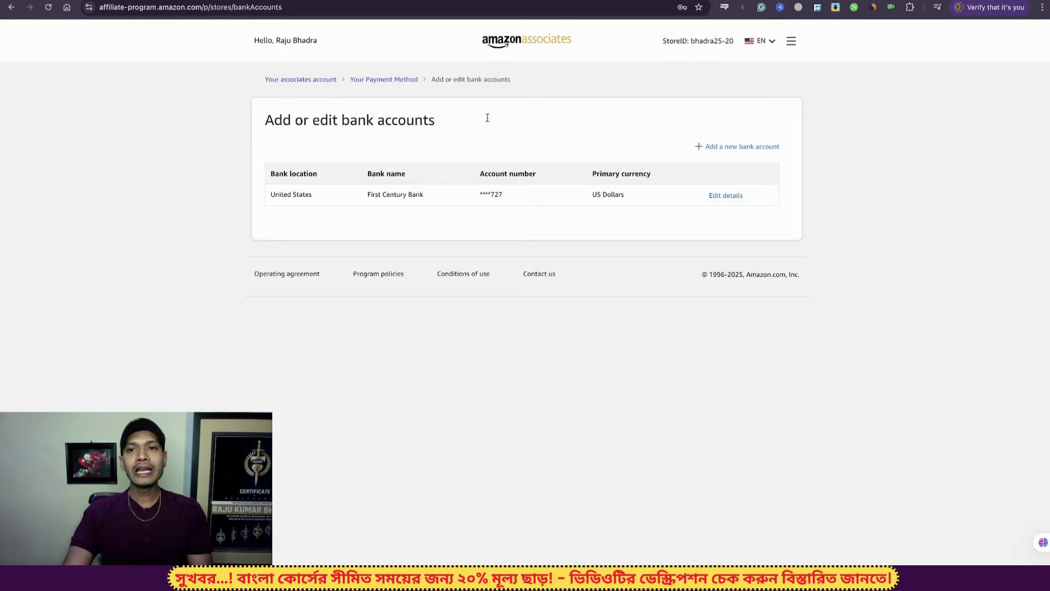
Step: Return to the Amazon Associates bank accounts page and open the Earnings Report from there
{"action": "left_click", "coordinate": [792, 43]}
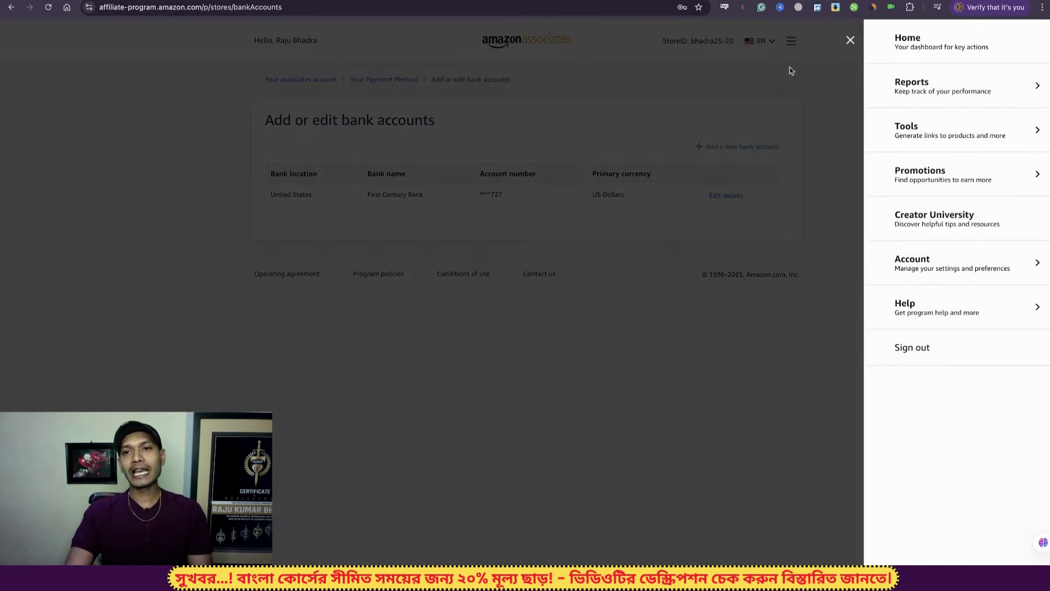
{"action": "left_click", "coordinate": [955, 142]}
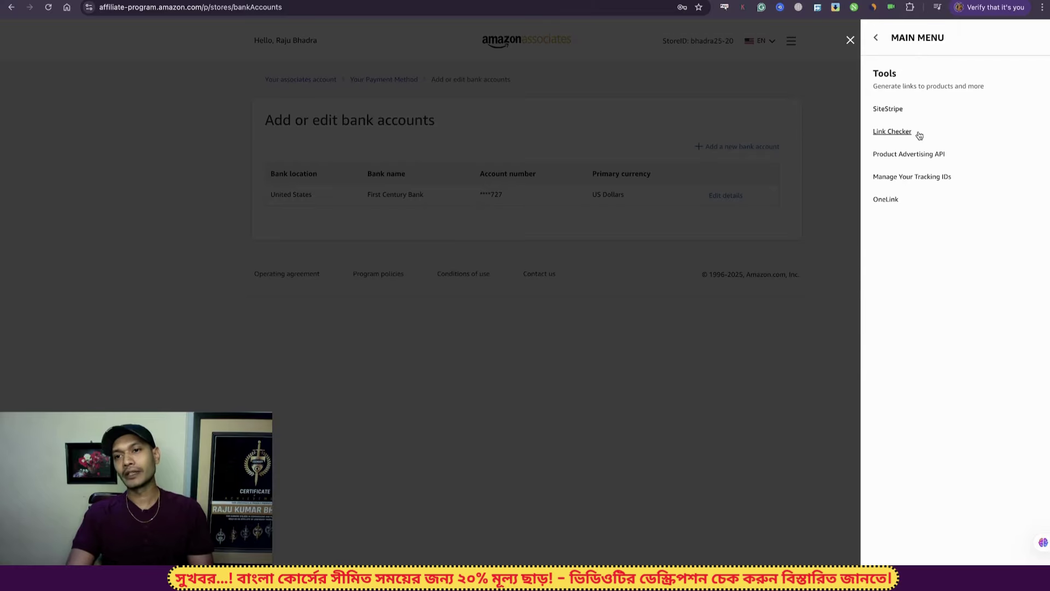
{"action": "left_click", "coordinate": [875, 39]}
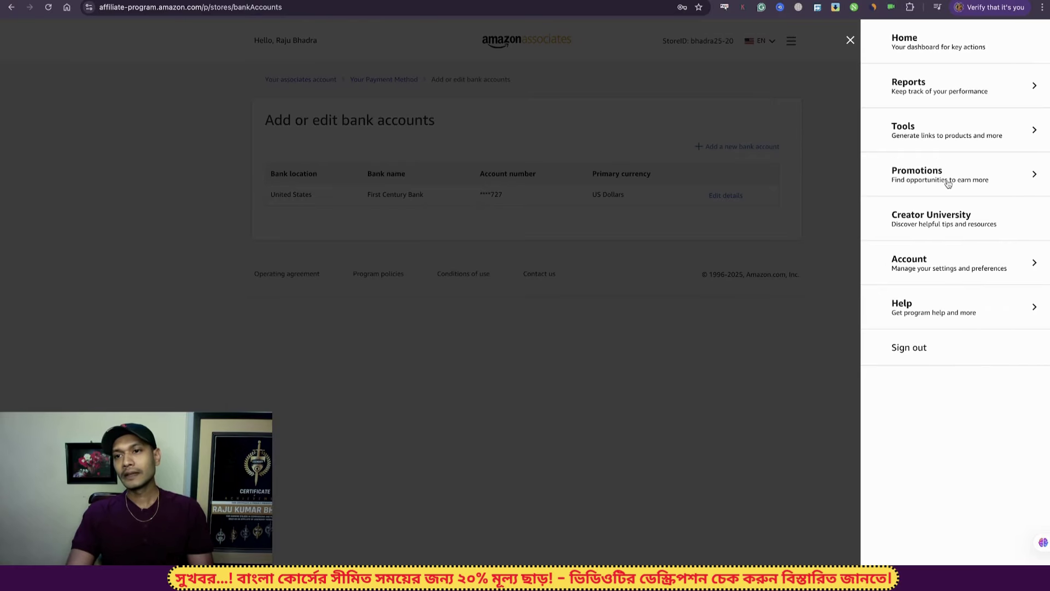
{"action": "left_click", "coordinate": [937, 96]}
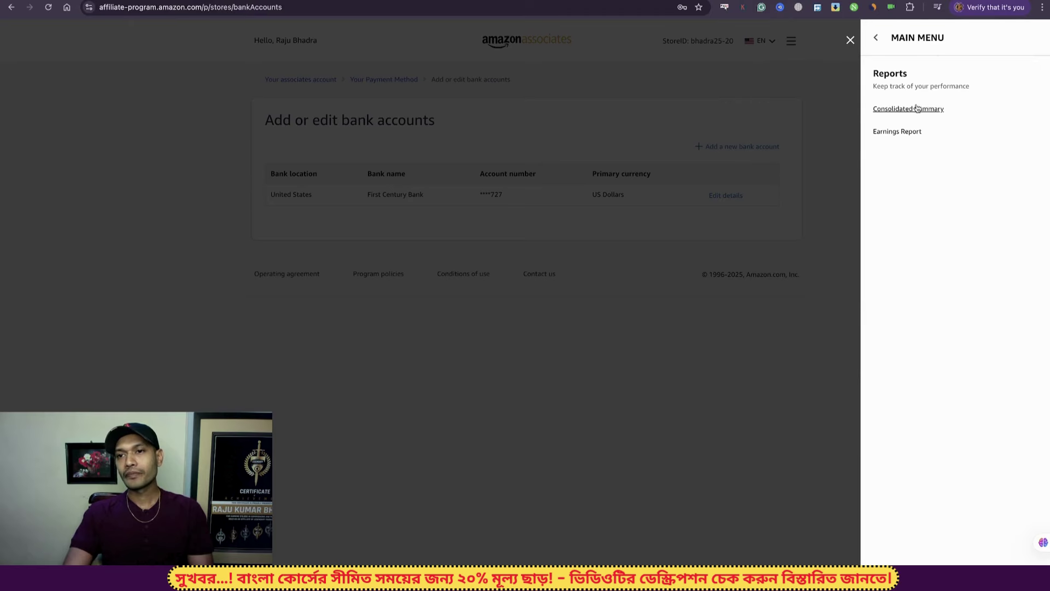
{"action": "left_click", "coordinate": [919, 134]}
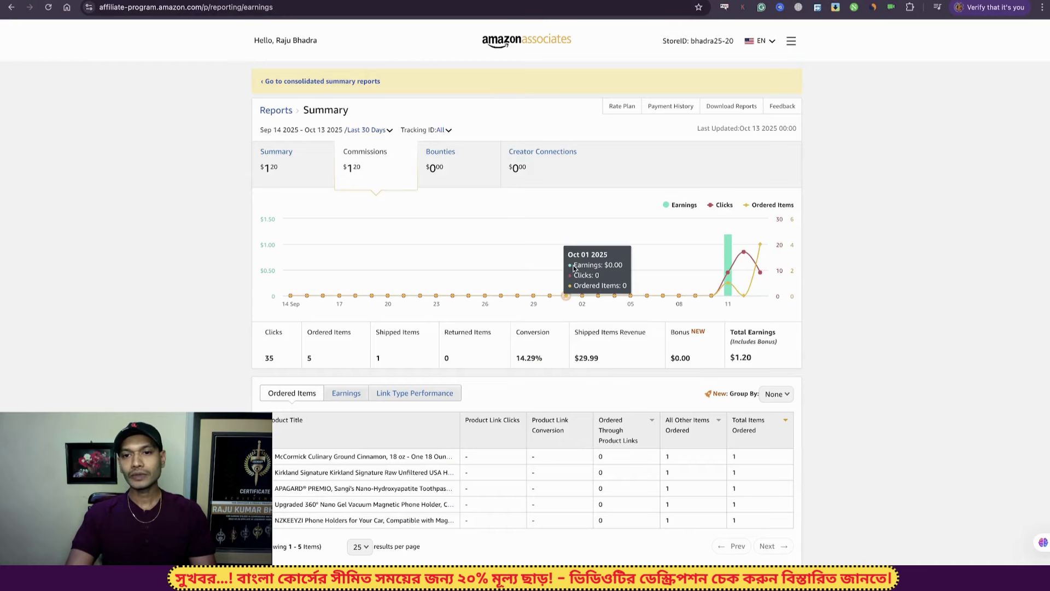
Step: Switch to the Bangla course page and highlight the course topics, from Affiliate Marketing through Amazon Kindle & Adsterra
{"action": "left_click", "coordinate": [439, 2]}
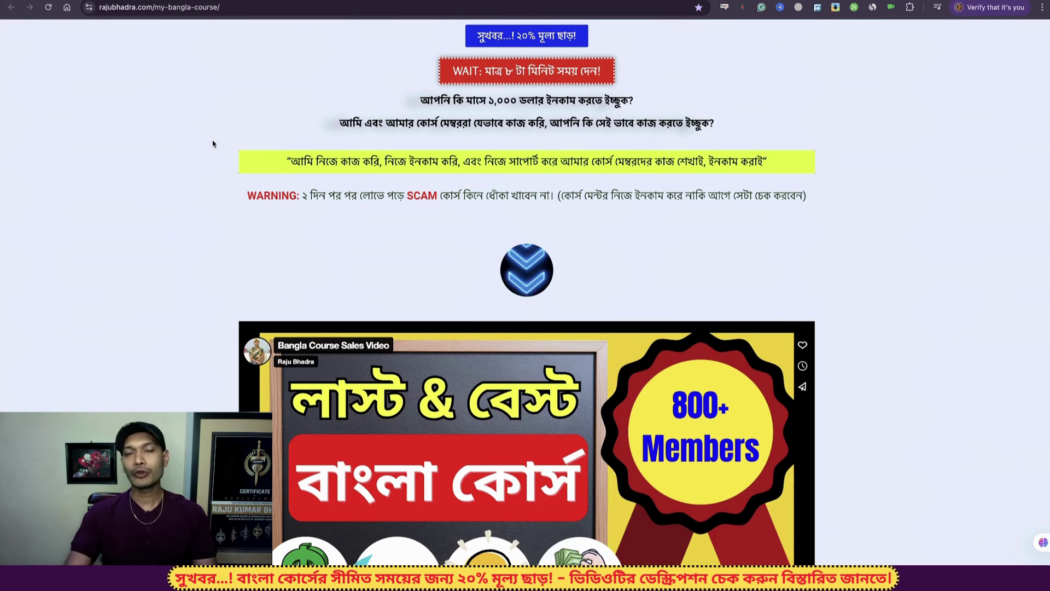
{"action": "scroll", "coordinate": [221, 202], "scroll_direction": "down", "scroll_amount": 10}
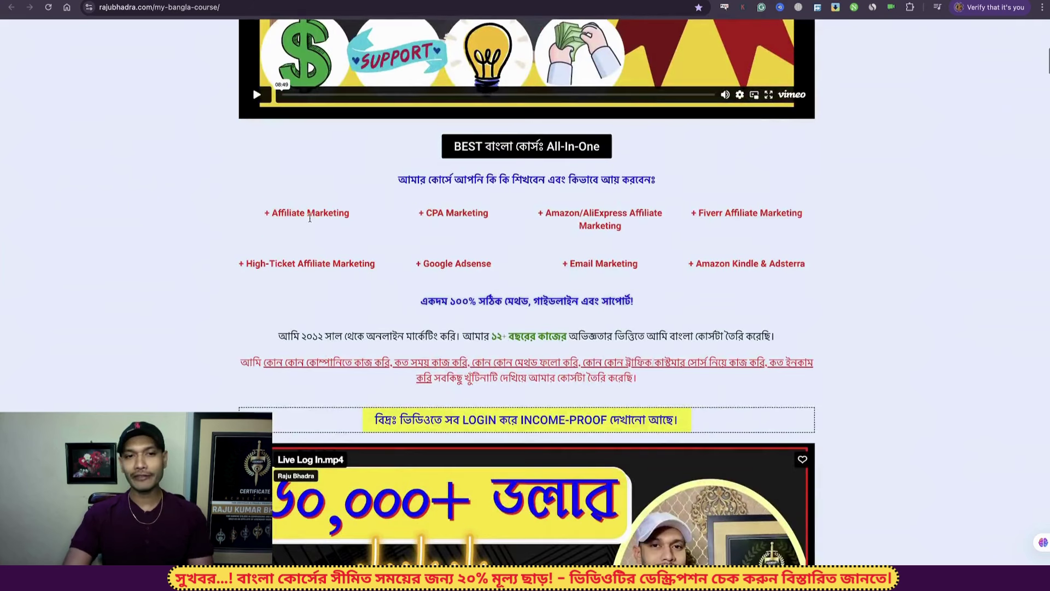
{"action": "left_click_drag", "start_coordinate": [294, 215], "coordinate": [322, 214]}
{"action": "left_click_drag", "start_coordinate": [433, 213], "coordinate": [761, 214]}
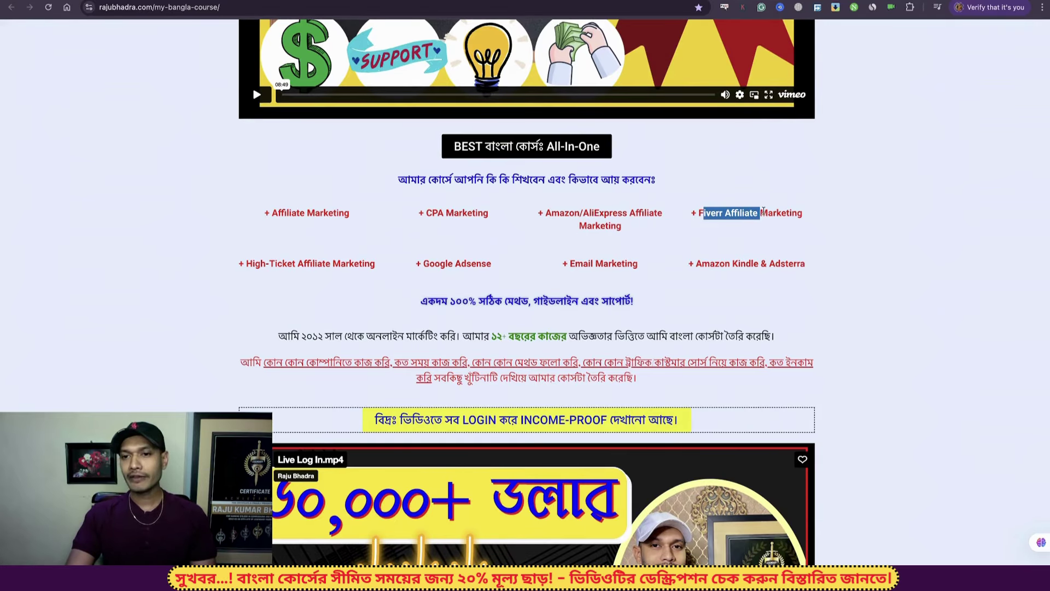
{"action": "left_click_drag", "start_coordinate": [261, 264], "coordinate": [332, 264]}
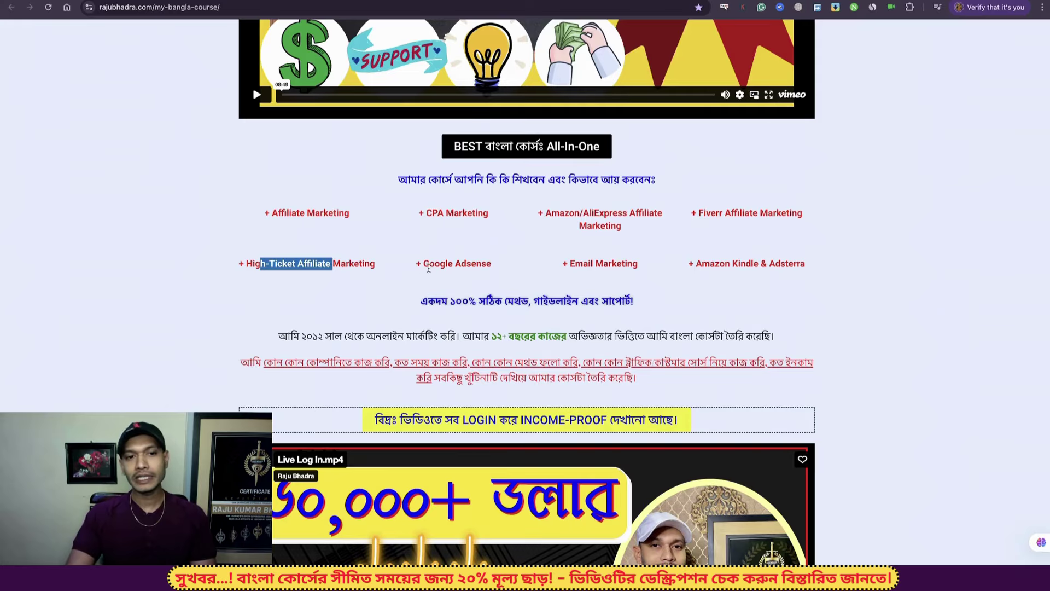
{"action": "left_click_drag", "start_coordinate": [431, 264], "coordinate": [482, 264]}
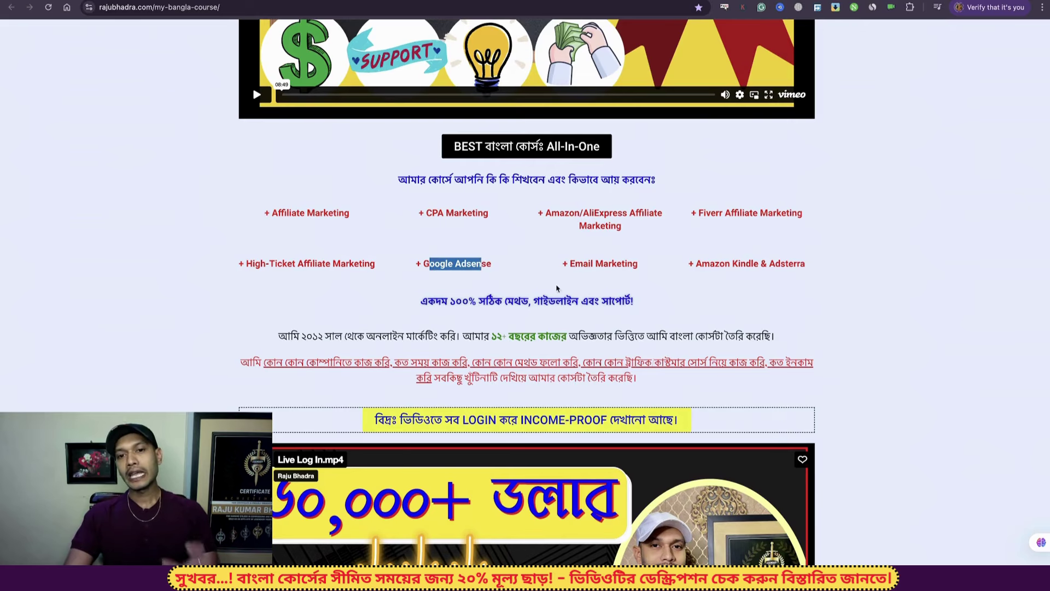
{"action": "left_click_drag", "start_coordinate": [575, 264], "coordinate": [617, 264]}
{"action": "left_click_drag", "start_coordinate": [716, 265], "coordinate": [265, 210]}
{"action": "left_click", "coordinate": [781, 265]}
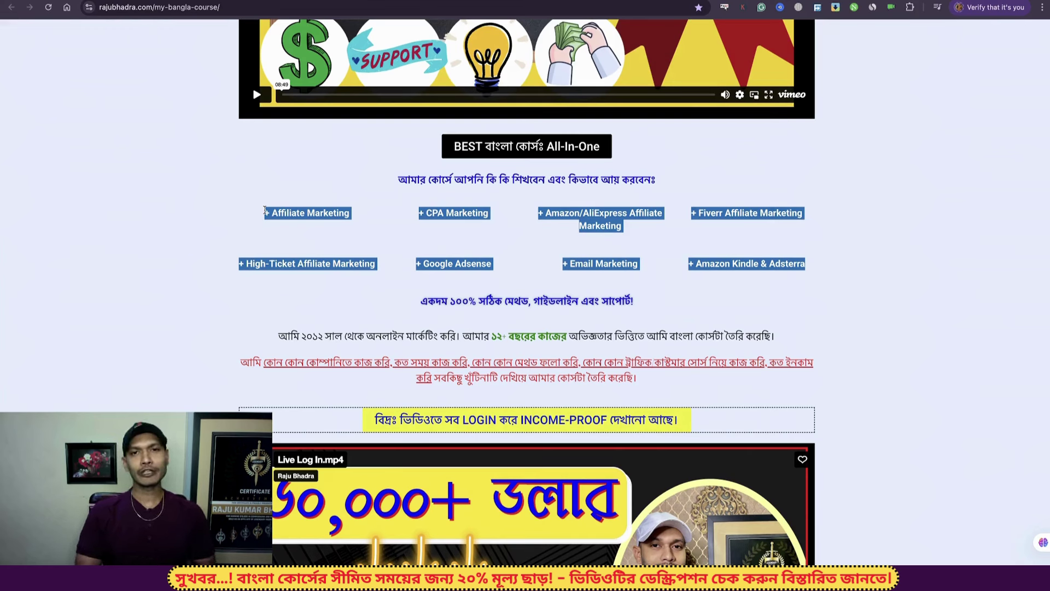
Step: Look through the course page's curriculum and payment options, and highlight the contact phone number for one-to-one live classes
{"action": "scroll", "coordinate": [255, 211], "scroll_direction": "down", "scroll_amount": 10}
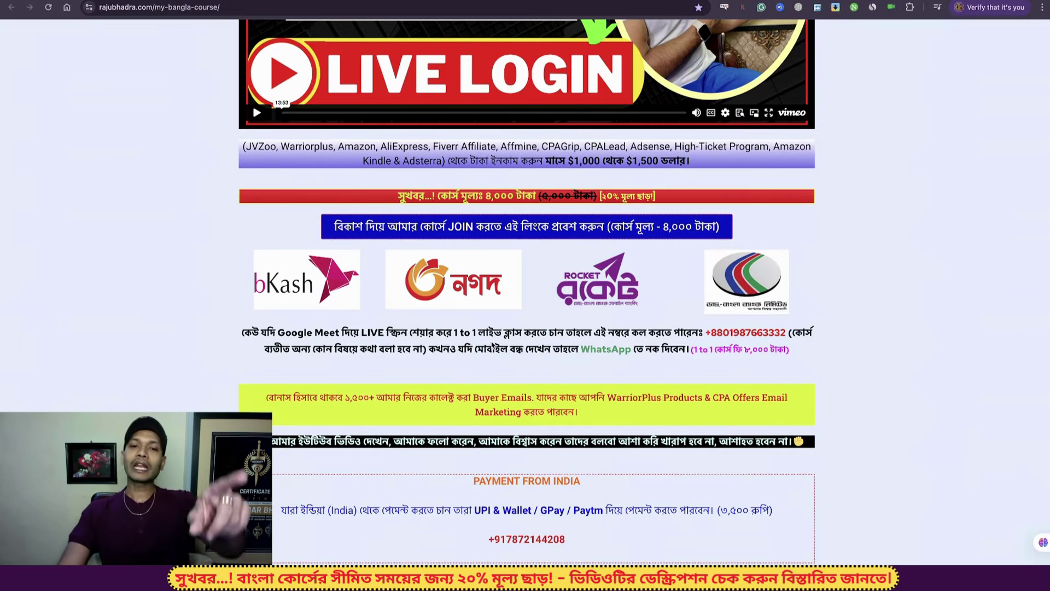
{"action": "scroll", "coordinate": [482, 344], "scroll_direction": "down", "scroll_amount": 1}
{"action": "scroll", "coordinate": [482, 344], "scroll_direction": "down", "scroll_amount": 15}
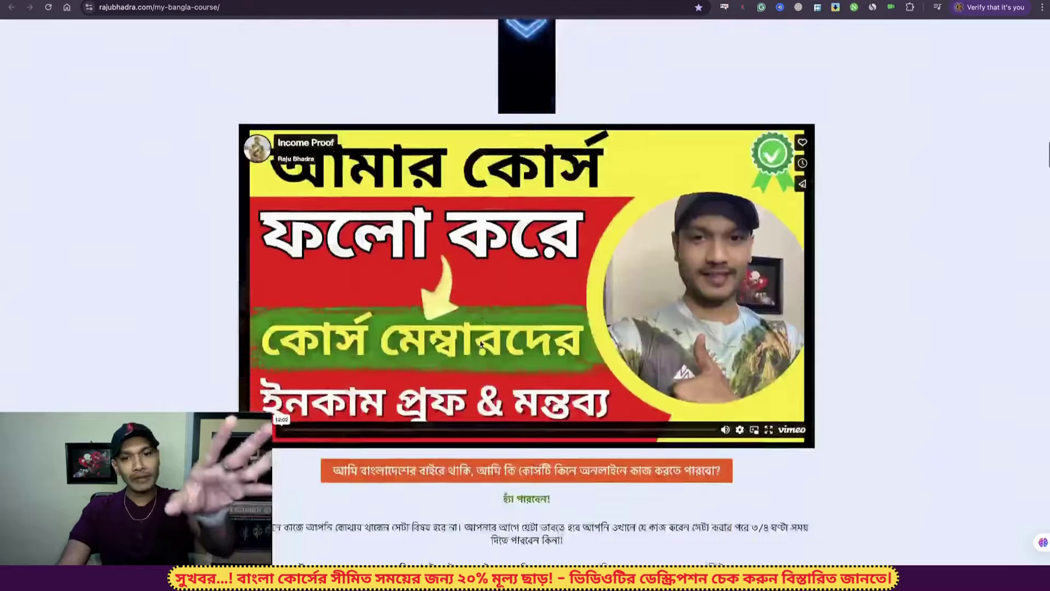
{"action": "scroll", "coordinate": [480, 340], "scroll_direction": "down", "scroll_amount": 20}
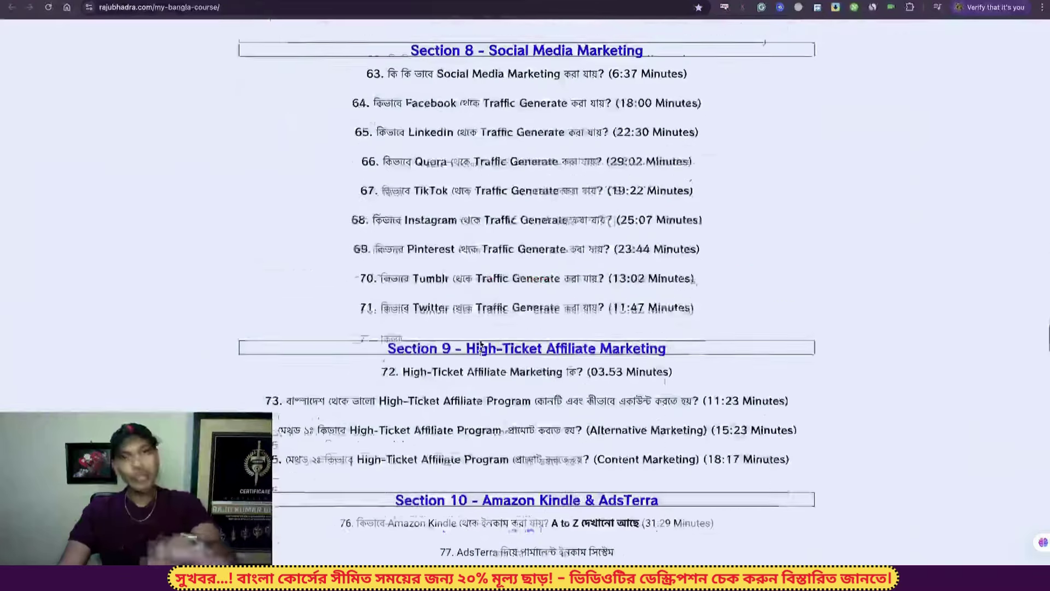
{"action": "scroll", "coordinate": [481, 342], "scroll_direction": "up", "scroll_amount": 20}
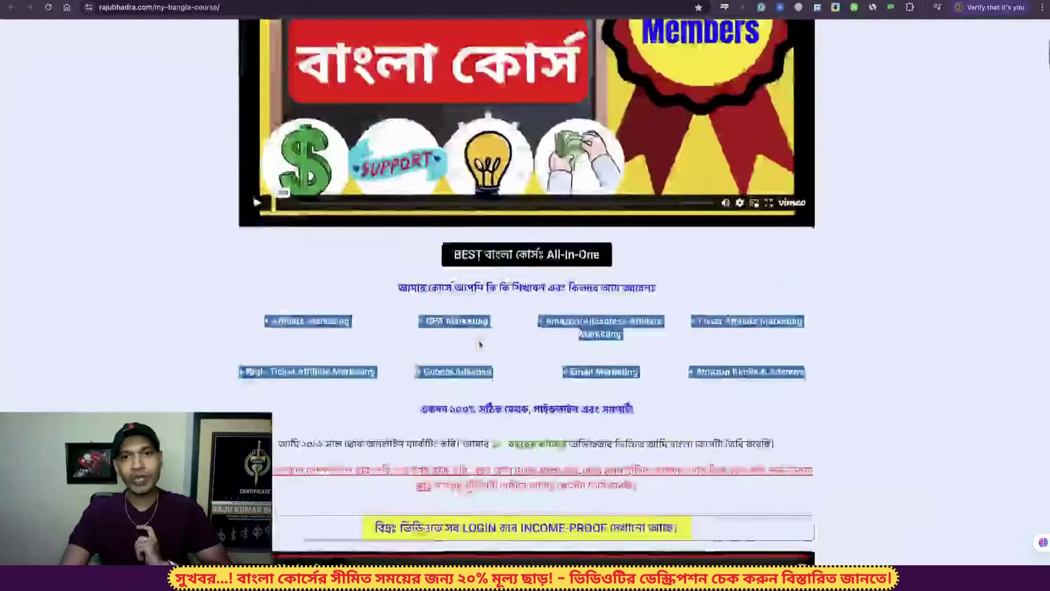
{"action": "scroll", "coordinate": [480, 345], "scroll_direction": "down", "scroll_amount": 15}
{"action": "scroll", "coordinate": [480, 343], "scroll_direction": "up", "scroll_amount": 5}
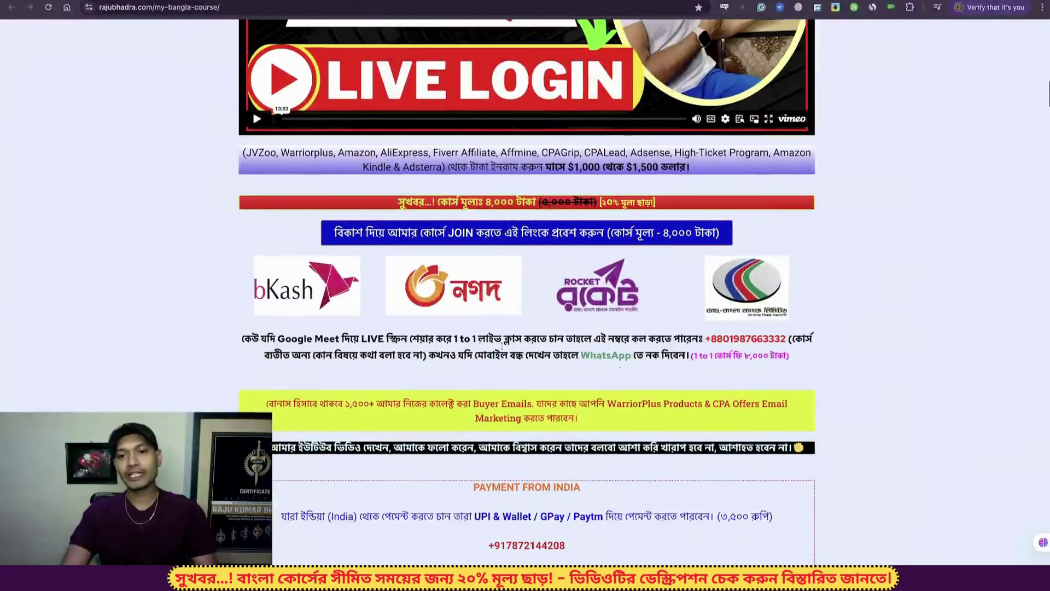
{"action": "left_click_drag", "start_coordinate": [787, 336], "coordinate": [706, 340]}
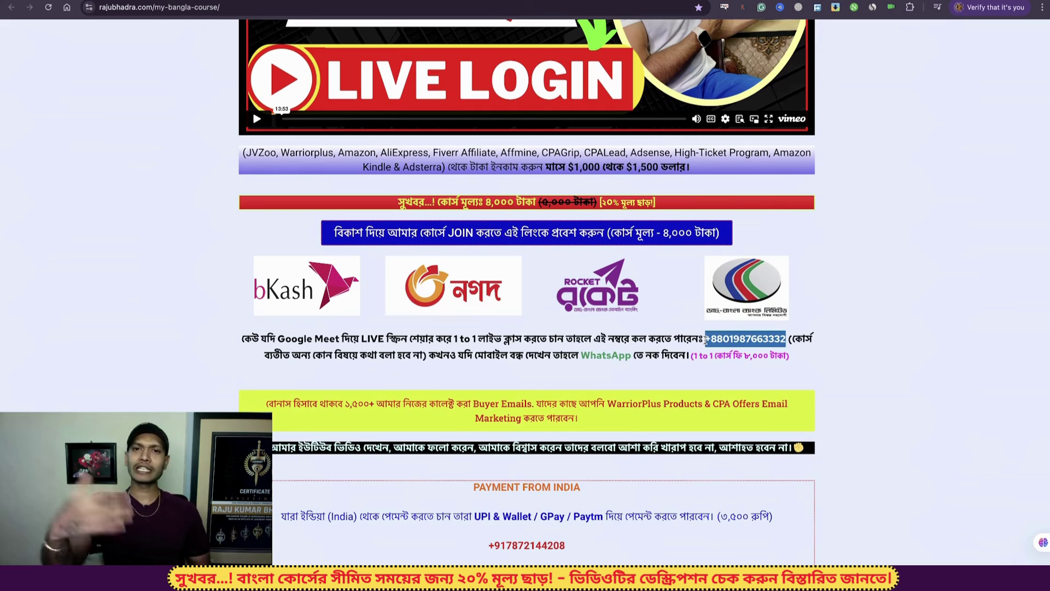
Step: Highlight the two reasons members like the course: traffic/customer sources and personal support
{"action": "scroll", "coordinate": [705, 339], "scroll_direction": "down", "scroll_amount": 3}
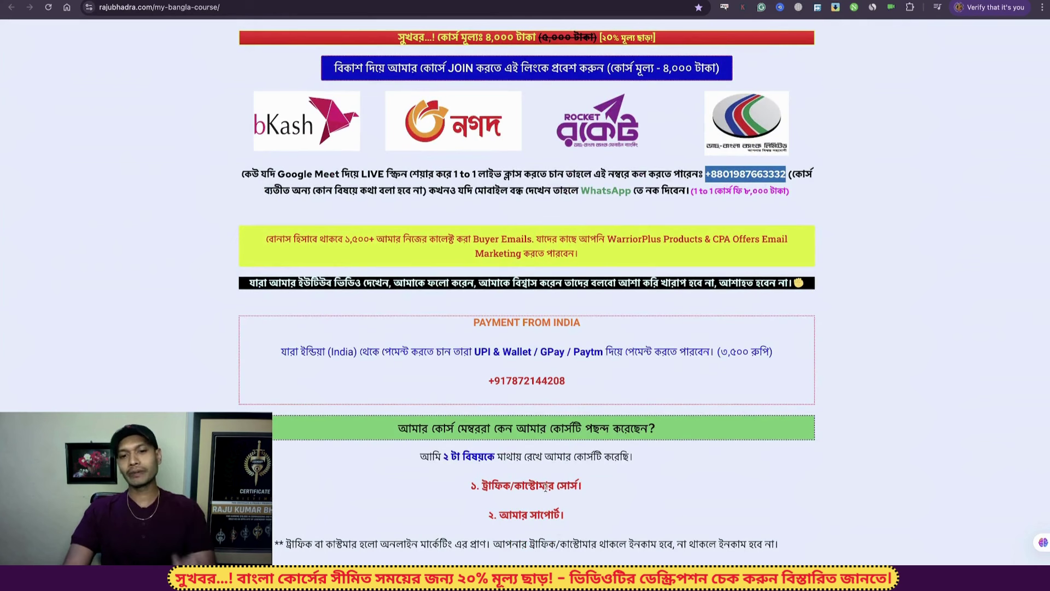
{"action": "scroll", "coordinate": [546, 487], "scroll_direction": "down", "scroll_amount": 2}
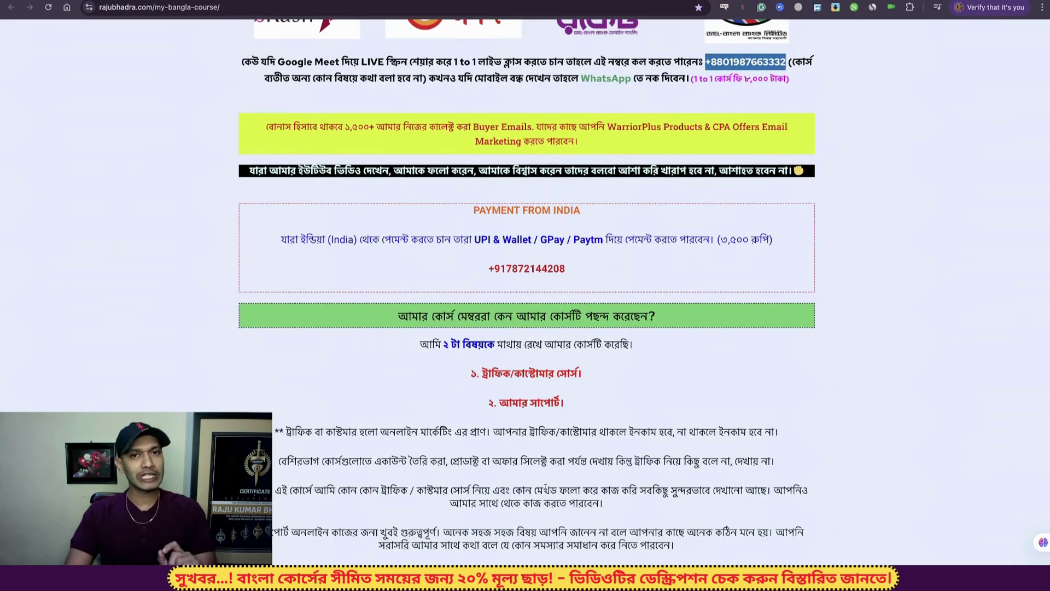
{"action": "left_click_drag", "start_coordinate": [471, 373], "coordinate": [576, 373]}
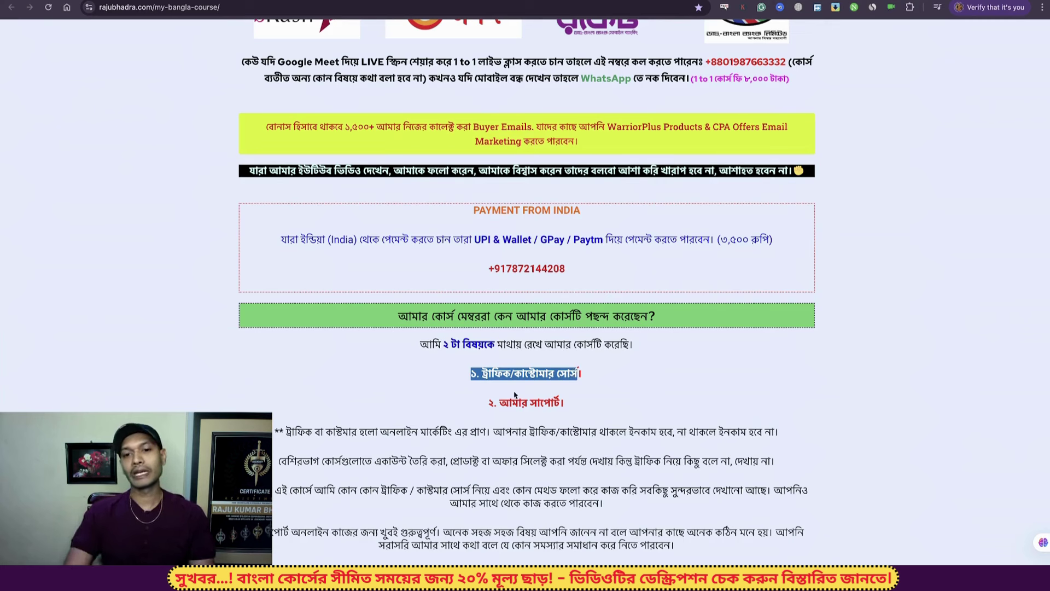
{"action": "left_click_drag", "start_coordinate": [563, 402], "coordinate": [495, 403]}
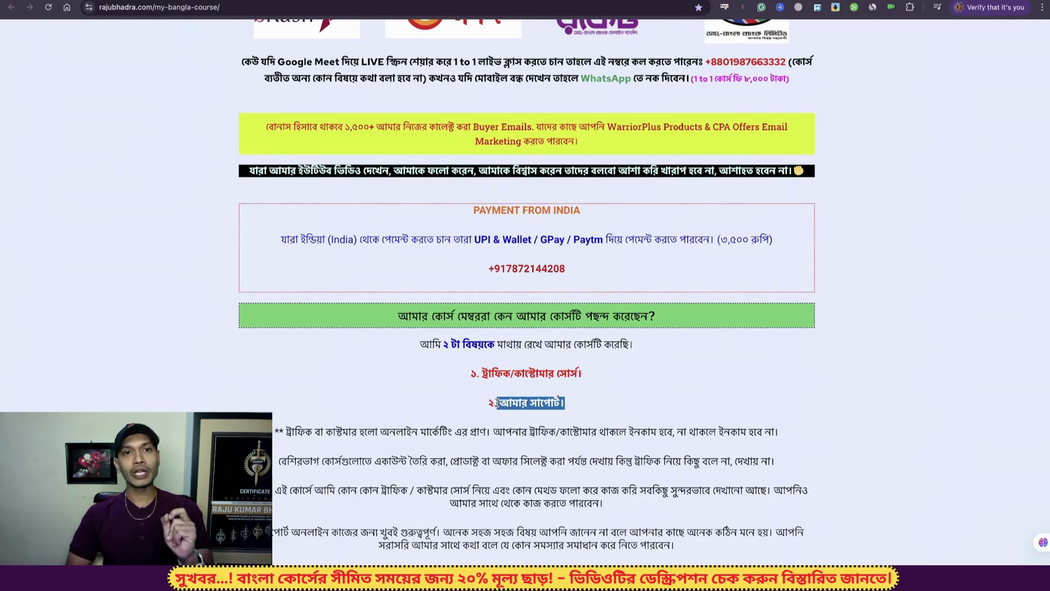
Step: Review the course's support channels by highlighting Mobile Call, WhatsApp Call, Messenger Call and Facebook Group Live
{"action": "scroll", "coordinate": [495, 403], "scroll_direction": "down", "scroll_amount": 5}
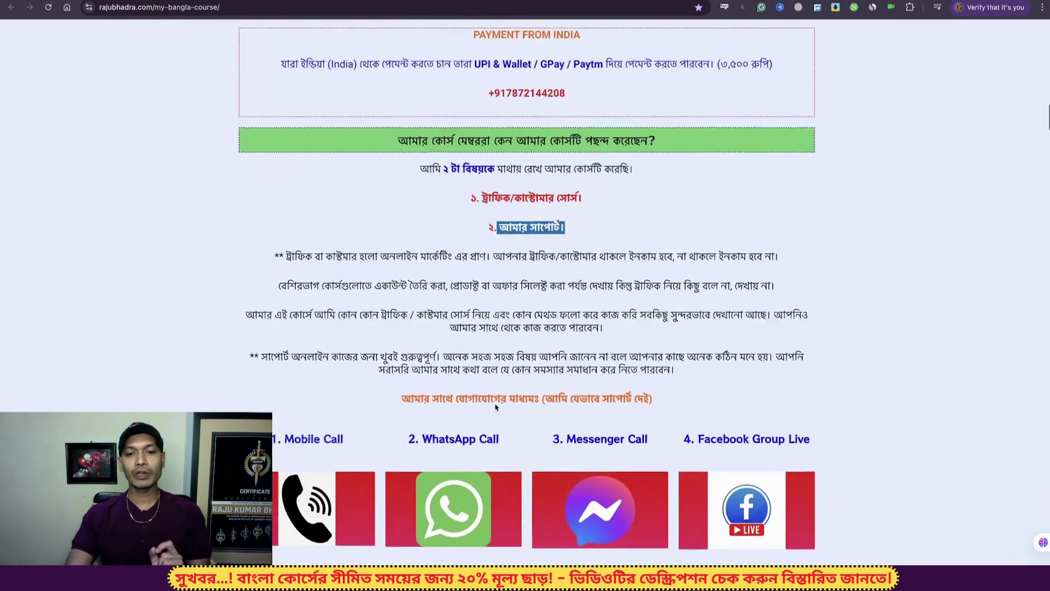
{"action": "left_click_drag", "start_coordinate": [286, 358], "coordinate": [321, 359]}
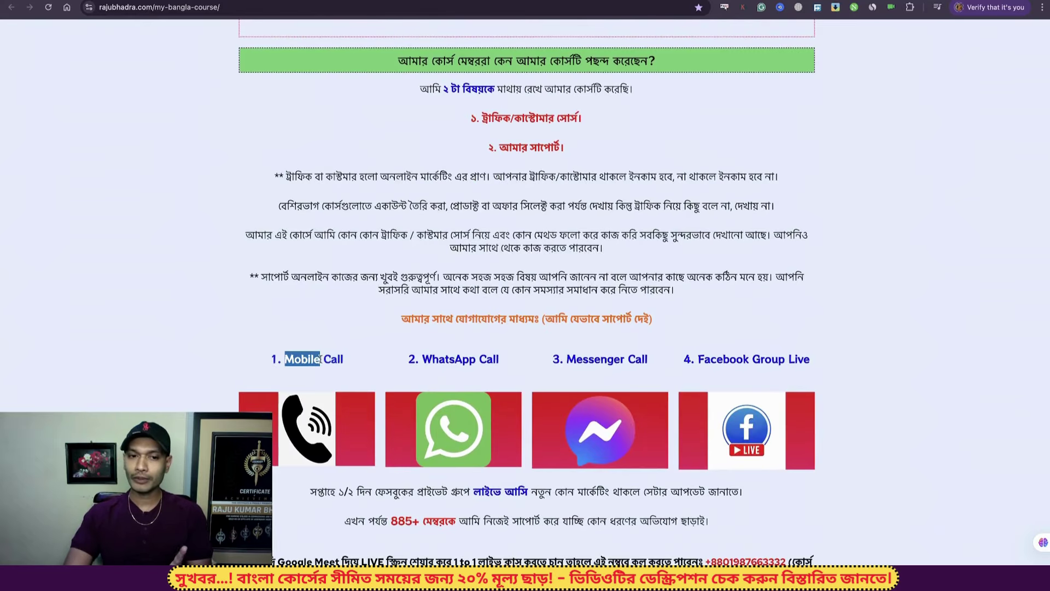
{"action": "left_click_drag", "start_coordinate": [423, 359], "coordinate": [495, 361]}
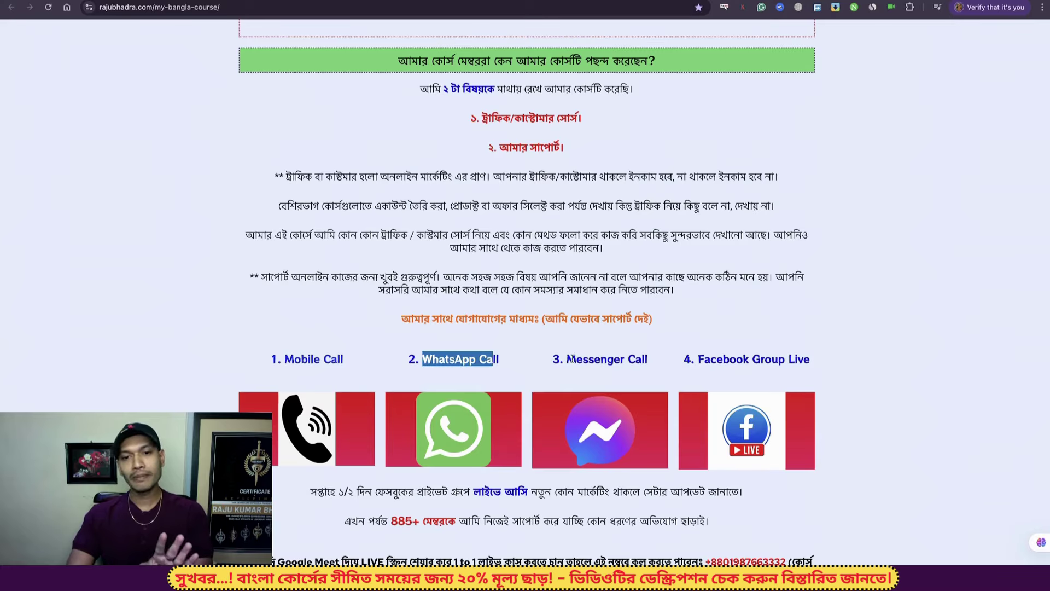
{"action": "left_click_drag", "start_coordinate": [569, 360], "coordinate": [805, 359]}
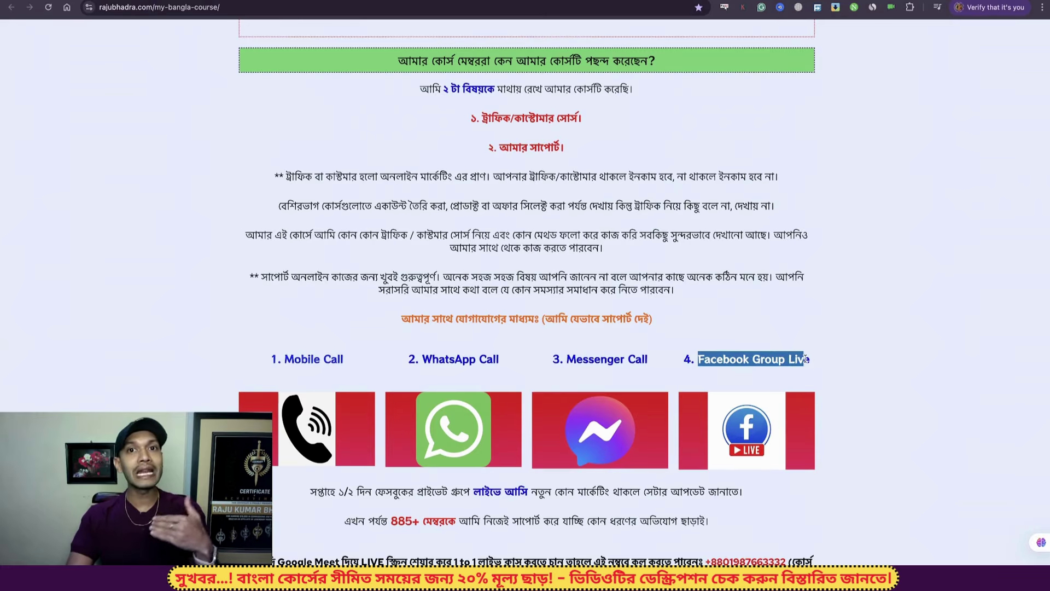
Step: Return to the course payment section and highlight the Google Meet live screen-sharing text for one-to-one classes
{"action": "scroll", "coordinate": [527, 350], "scroll_direction": "up", "scroll_amount": 10}
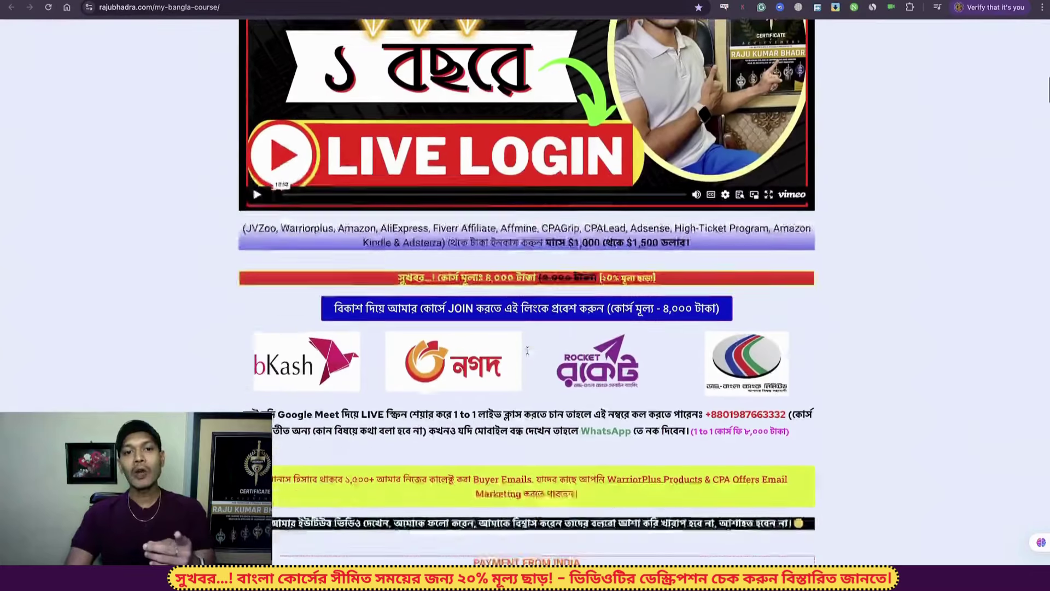
{"action": "scroll", "coordinate": [527, 350], "scroll_direction": "down", "scroll_amount": 1}
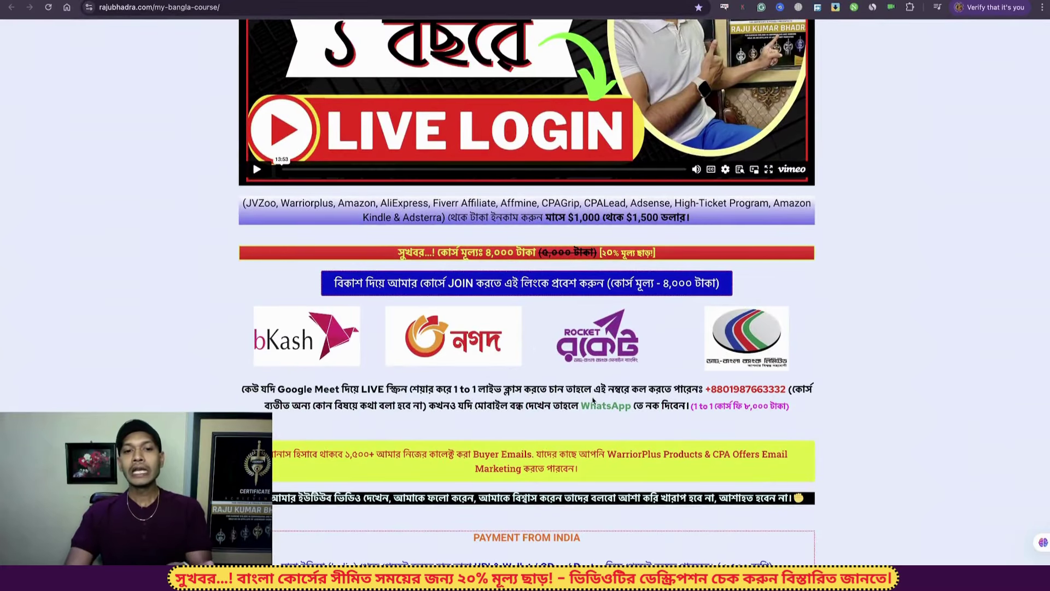
{"action": "left_click_drag", "start_coordinate": [278, 389], "coordinate": [452, 389]}
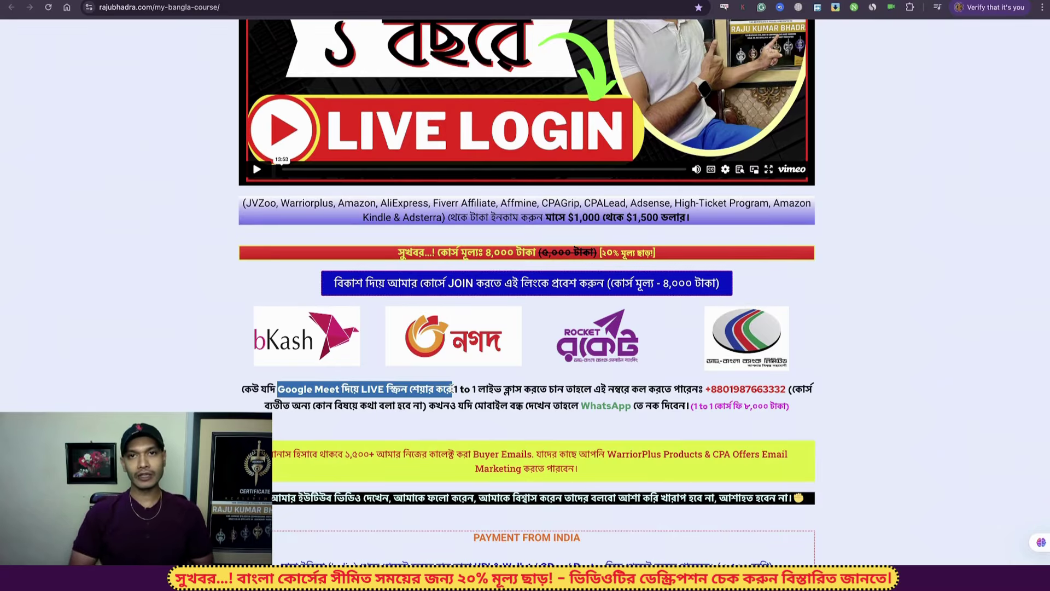
Step: Find the lists of who the course is and is not perfect for, and highlight their headings
{"action": "scroll", "coordinate": [336, 410], "scroll_direction": "down", "scroll_amount": 10}
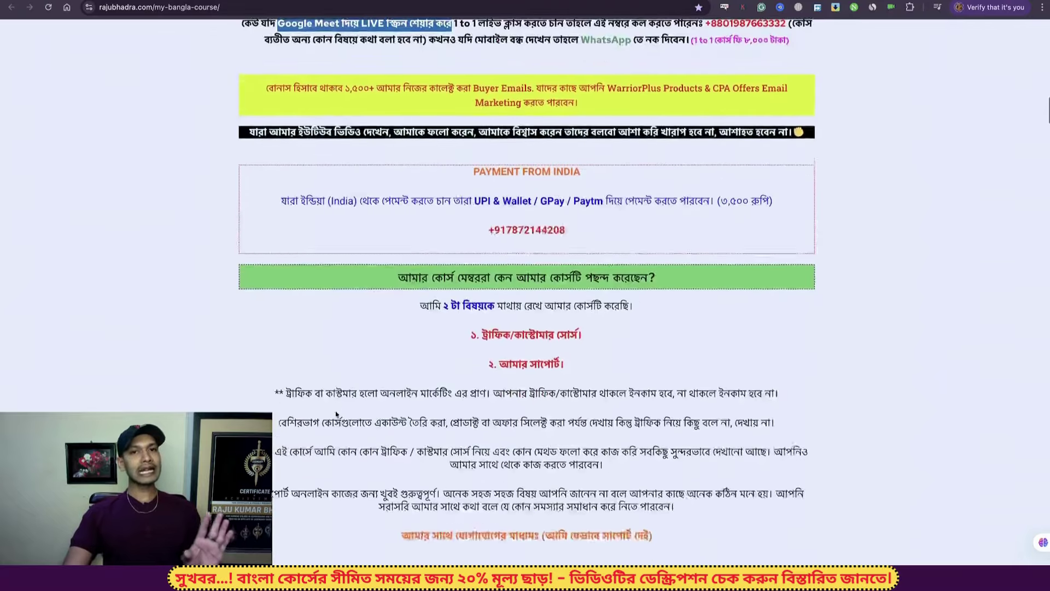
{"action": "scroll", "coordinate": [336, 411], "scroll_direction": "down", "scroll_amount": 10}
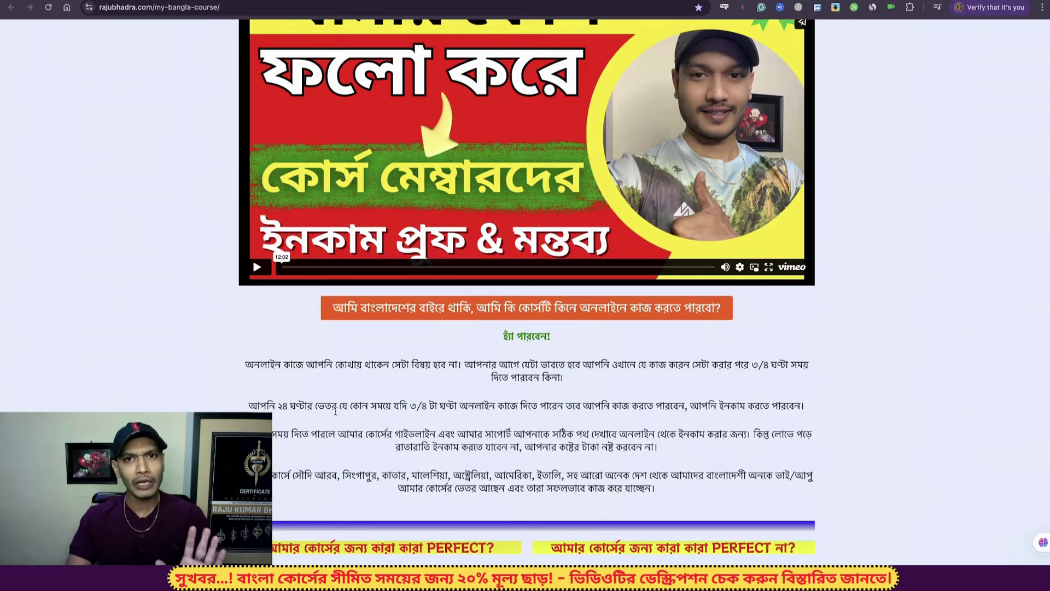
{"action": "scroll", "coordinate": [335, 411], "scroll_direction": "down", "scroll_amount": 8}
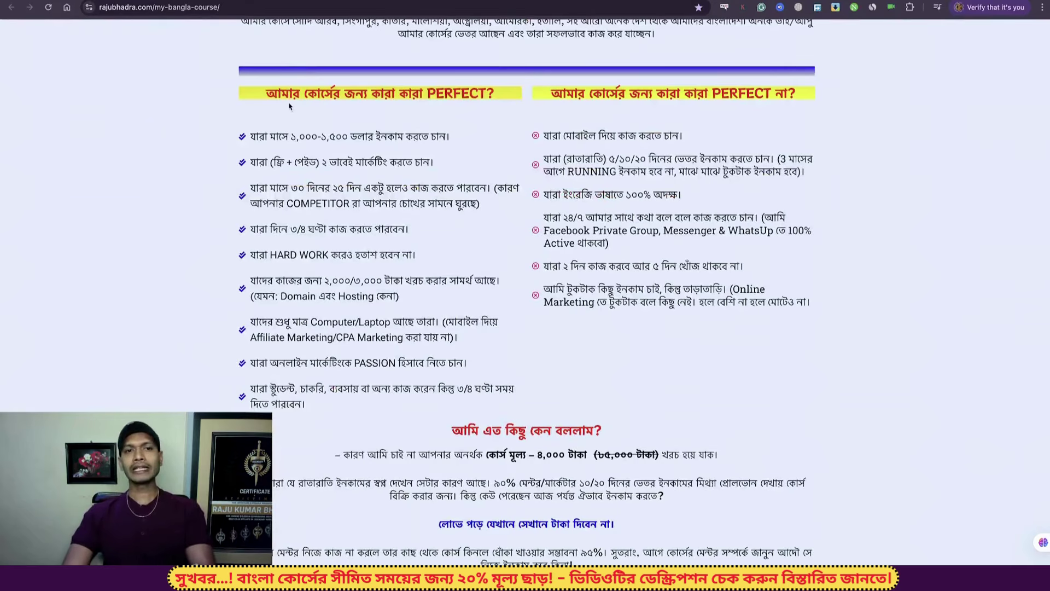
{"action": "left_click_drag", "start_coordinate": [267, 95], "coordinate": [788, 94]}
{"action": "left_click", "coordinate": [496, 95]}
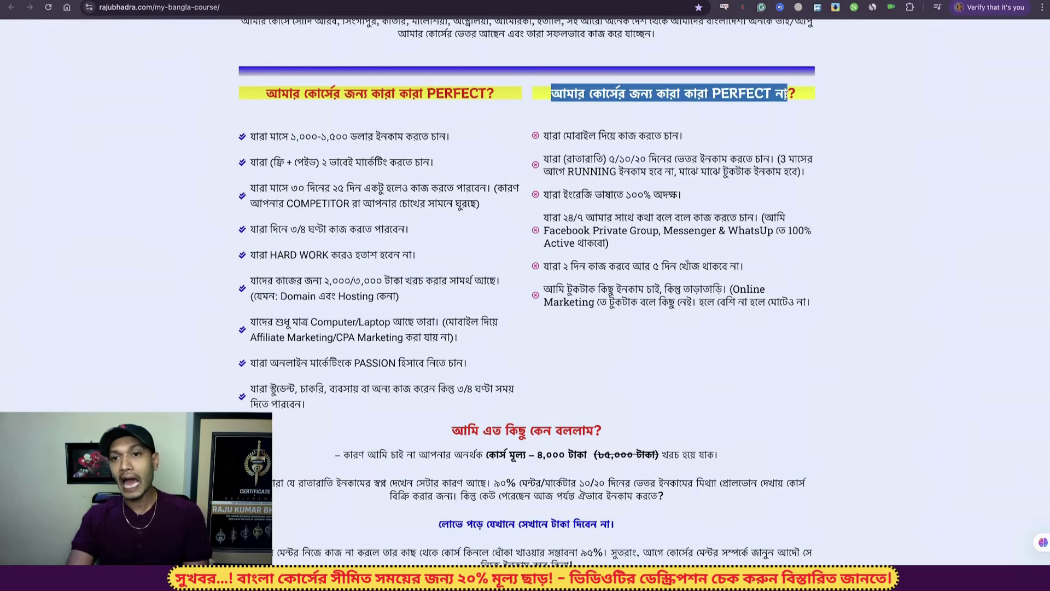
Step: Find the course curriculum and highlight its red banner title and the heading "Section 1 - Basic Tutorial & Business Setup"
{"action": "scroll", "coordinate": [613, 173], "scroll_direction": "down", "scroll_amount": 10}
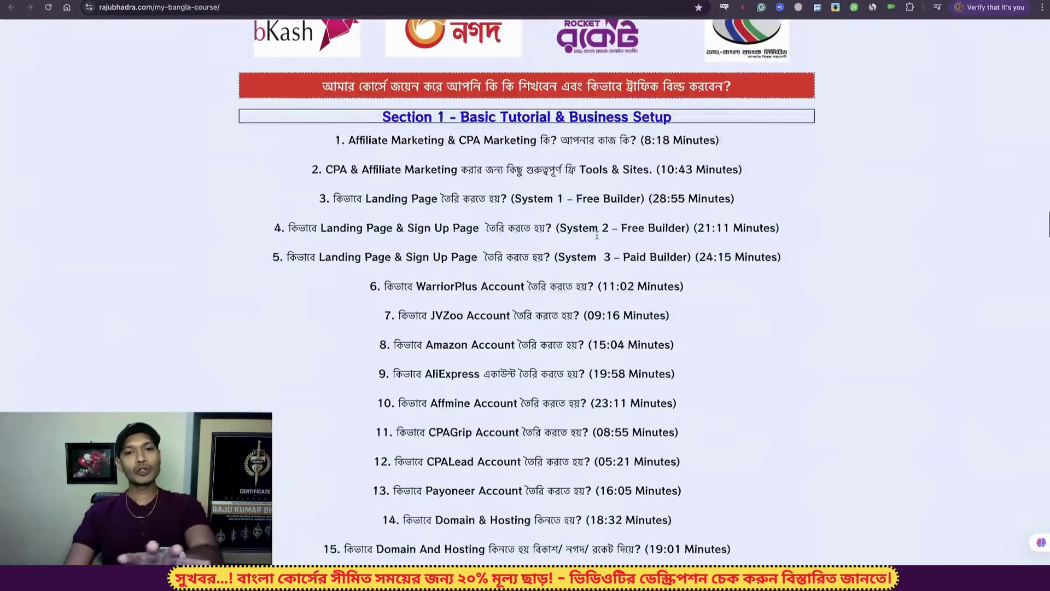
{"action": "left_click_drag", "start_coordinate": [321, 83], "coordinate": [685, 83]}
{"action": "left_click_drag", "start_coordinate": [381, 113], "coordinate": [663, 116]}
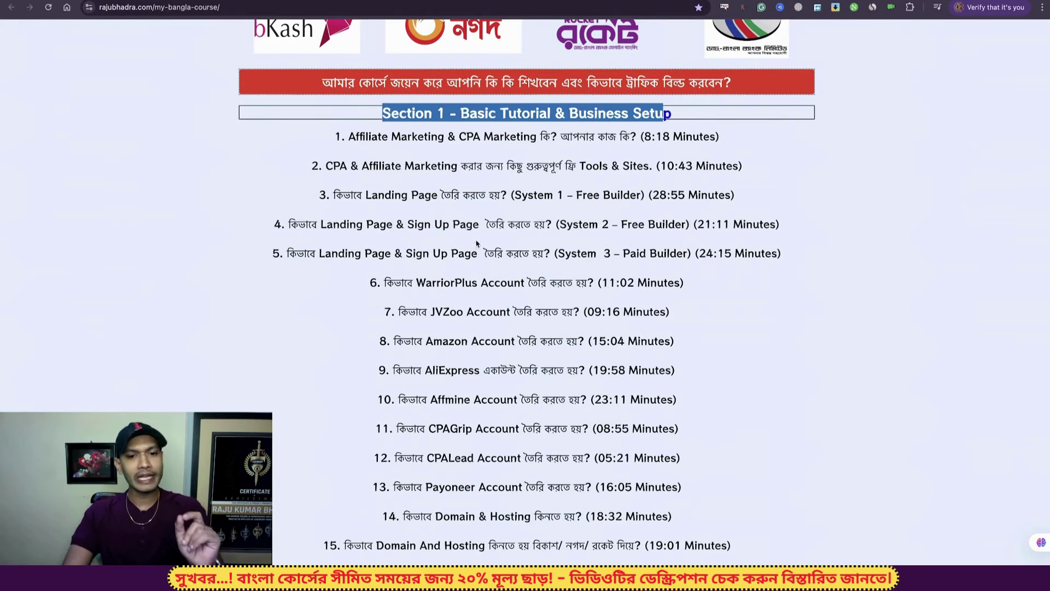
Step: Go through the curriculum lessons to Section 7 - Email Marketing + Adsense and highlight the red bonus note about 1,500+ Buyer Emails
{"action": "scroll", "coordinate": [523, 164], "scroll_direction": "down", "scroll_amount": 9}
{"action": "scroll", "coordinate": [565, 315], "scroll_direction": "down", "scroll_amount": 5}
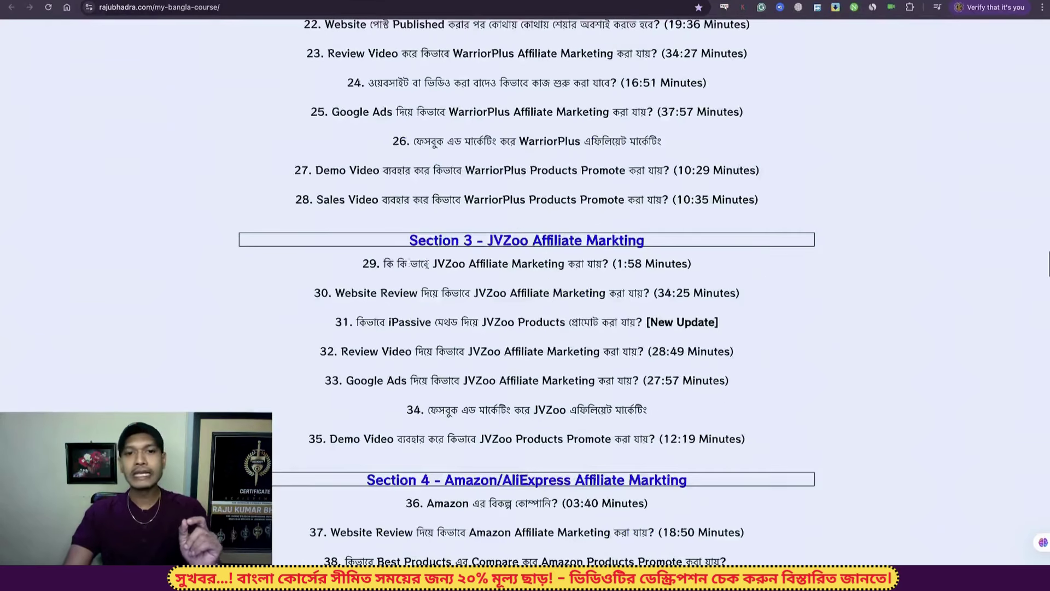
{"action": "scroll", "coordinate": [388, 246], "scroll_direction": "down", "scroll_amount": 4}
{"action": "scroll", "coordinate": [388, 247], "scroll_direction": "down", "scroll_amount": 14}
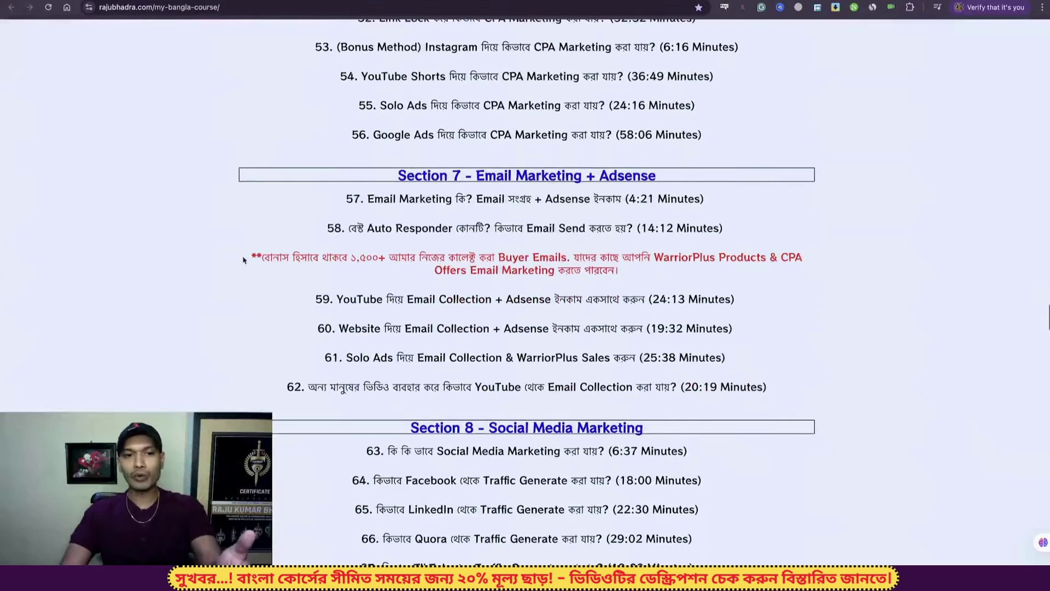
{"action": "left_click_drag", "start_coordinate": [250, 257], "coordinate": [624, 270]}
Step: Review the remaining curriculum sections, the member testimonials and the course questions and answers, and return towards the curriculum
{"action": "scroll", "coordinate": [623, 271], "scroll_direction": "down", "scroll_amount": 8}
{"action": "scroll", "coordinate": [598, 331], "scroll_direction": "down", "scroll_amount": 15}
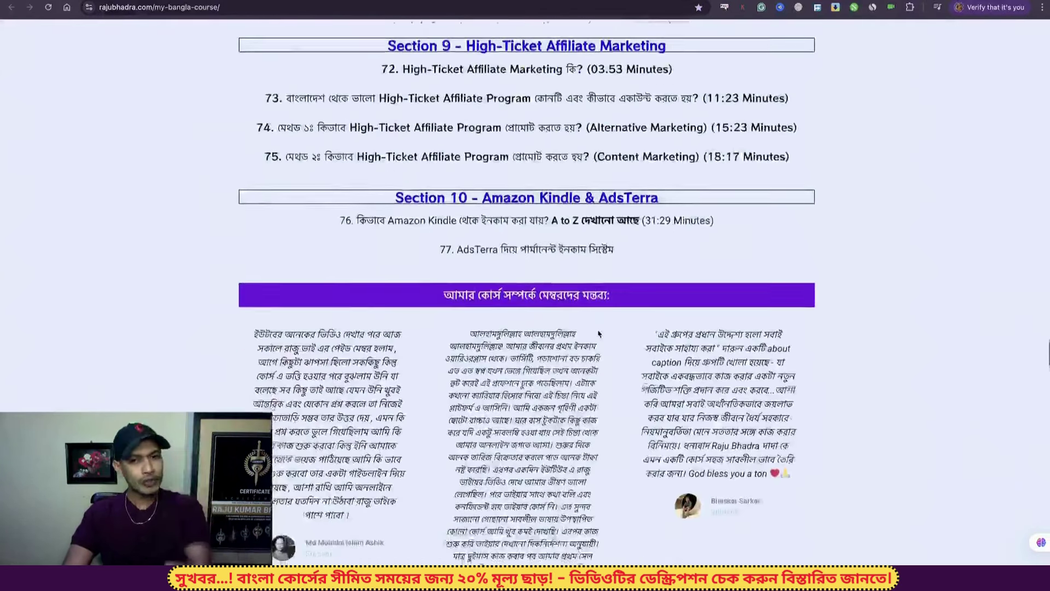
{"action": "scroll", "coordinate": [598, 333], "scroll_direction": "down", "scroll_amount": 15}
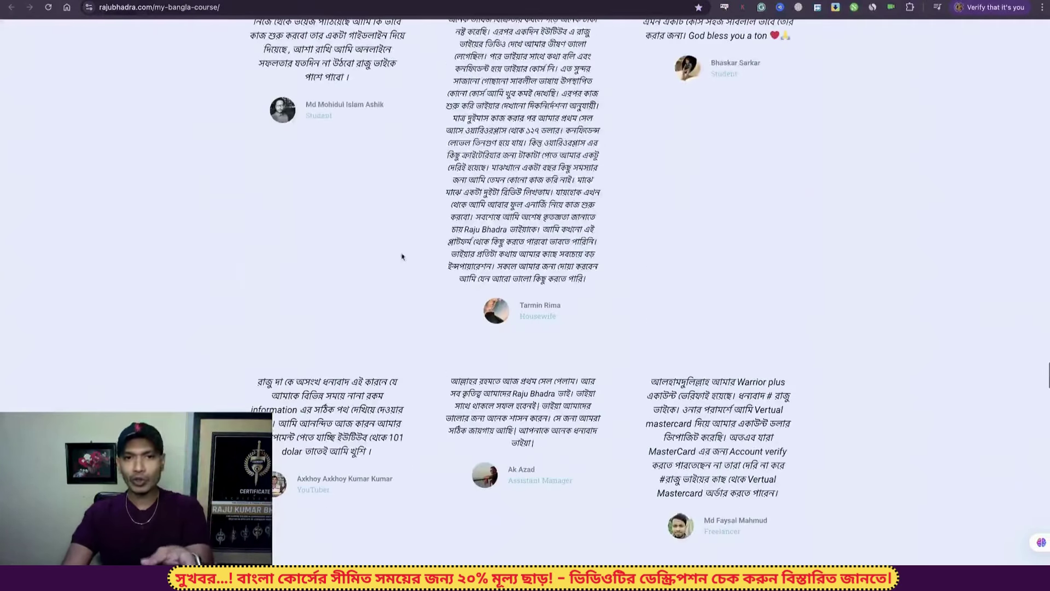
{"action": "scroll", "coordinate": [427, 262], "scroll_direction": "down", "scroll_amount": 15}
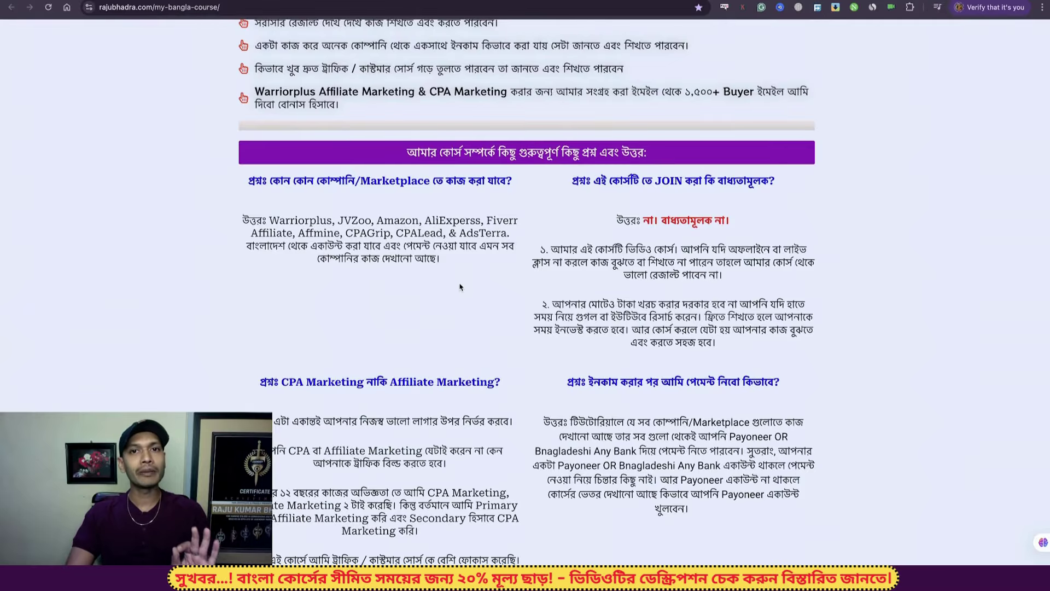
{"action": "scroll", "coordinate": [460, 287], "scroll_direction": "up", "scroll_amount": 20}
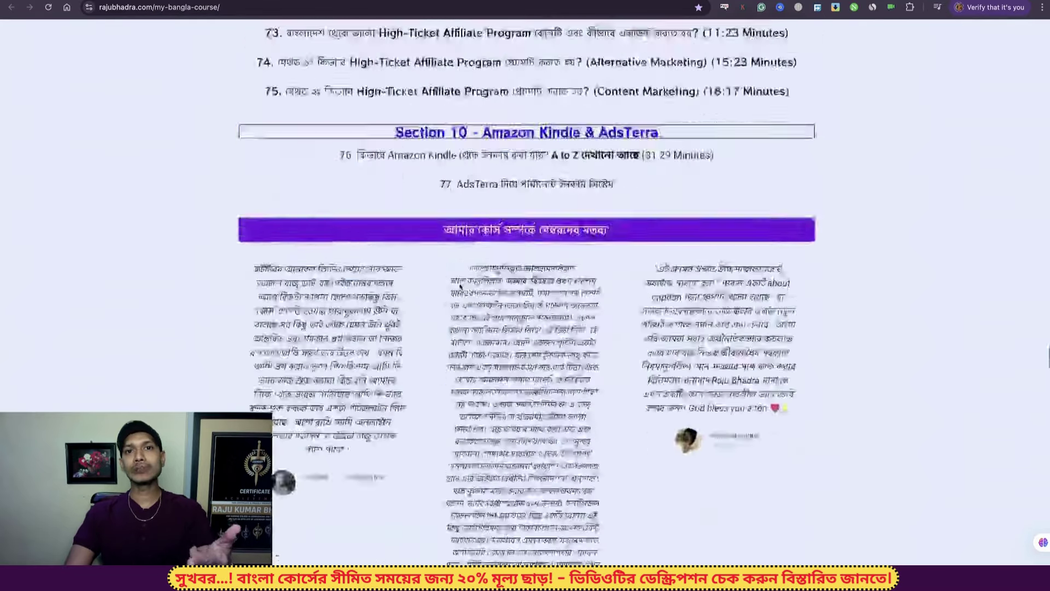
{"action": "scroll", "coordinate": [458, 292], "scroll_direction": "up", "scroll_amount": 20}
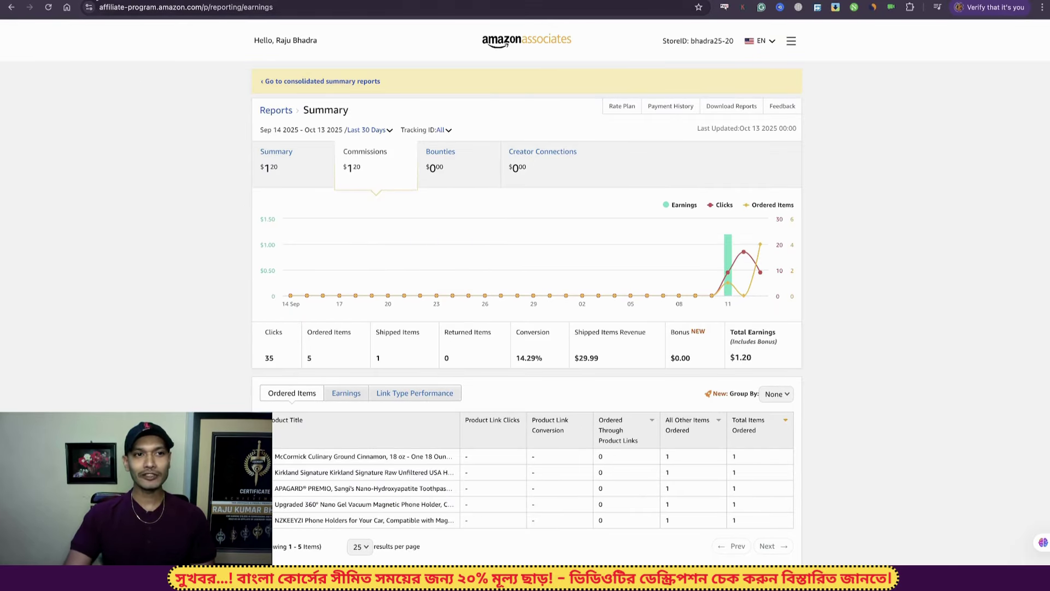
Step: Switch to the course mentor's Facebook page and look through its intro and posts
{"action": "key", "text": "ctrl+Tab"}
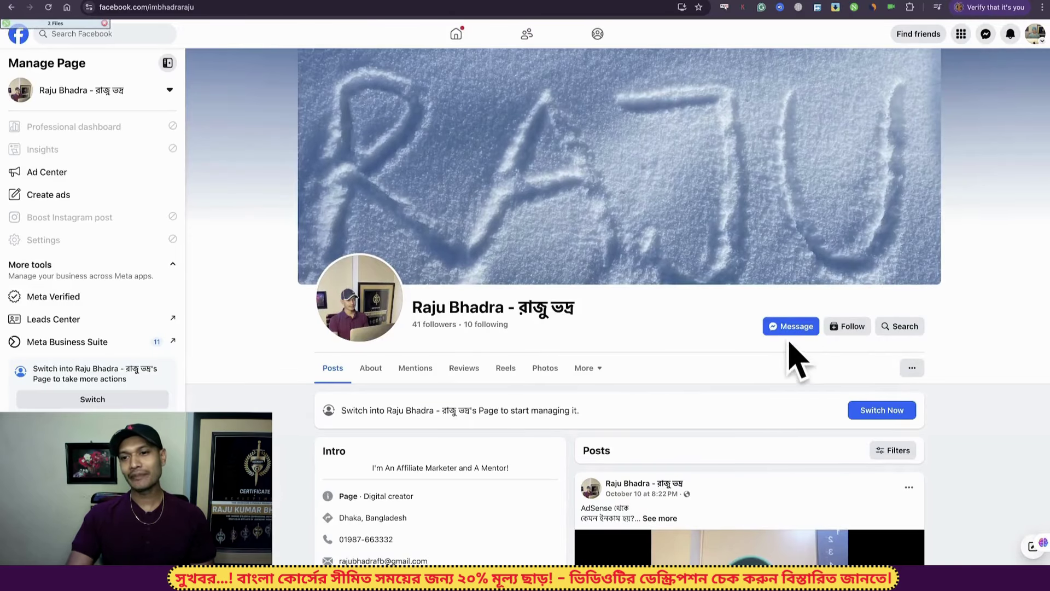
{"action": "scroll", "coordinate": [633, 415], "scroll_direction": "down", "scroll_amount": 7}
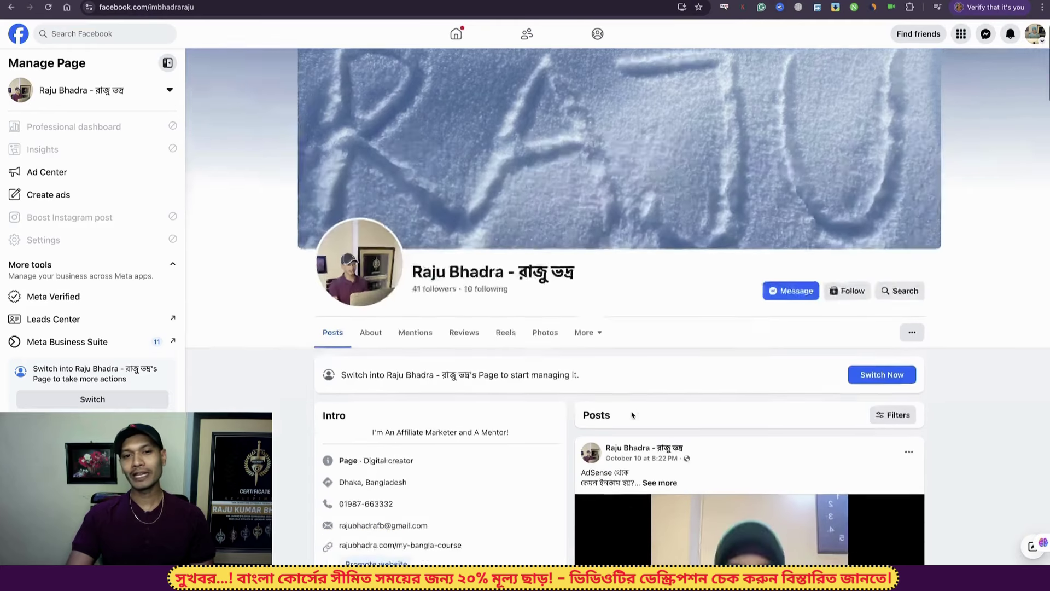